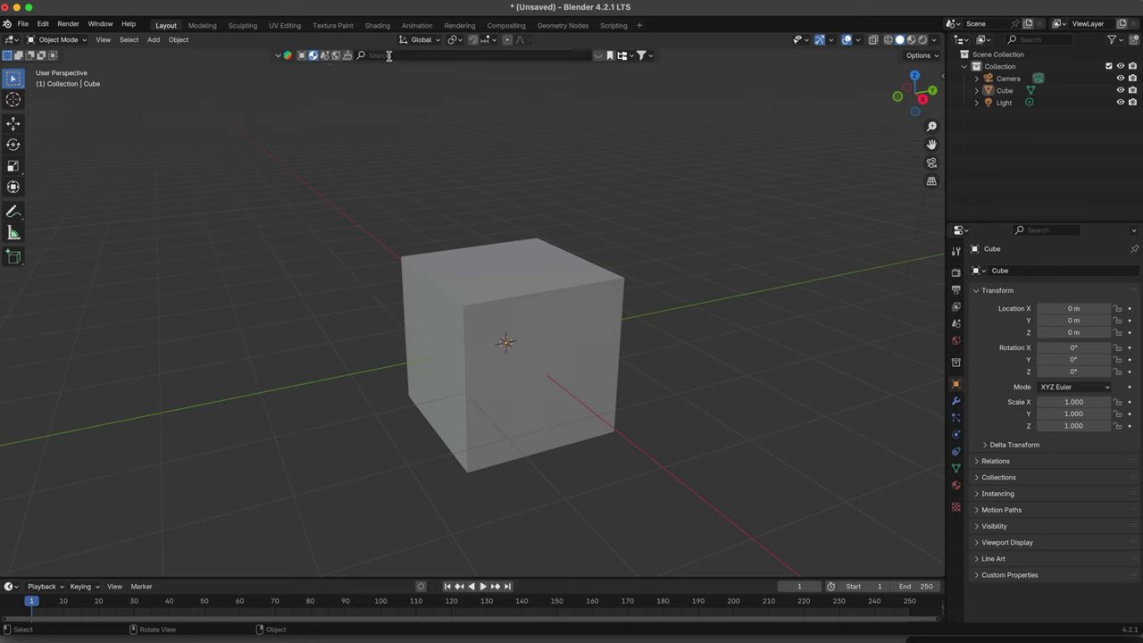
Step: Apply the yellow and grey "Realisitic procedural colorful" tile material from the online asset library to the cube and show it in Material Preview
click(388, 55)
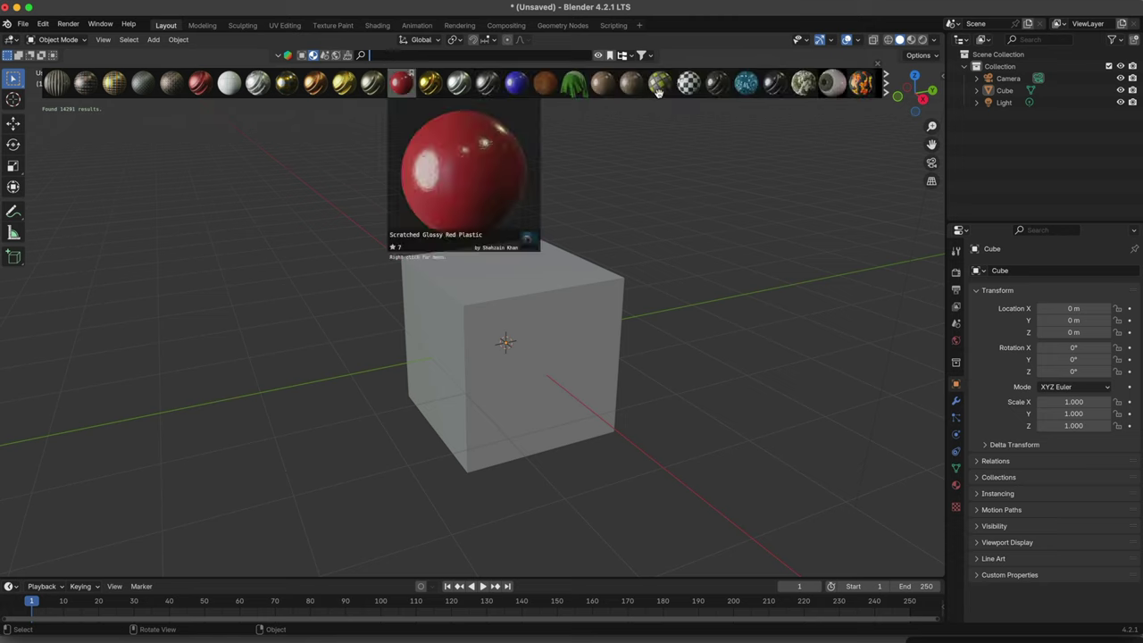
mouse_move(659, 86)
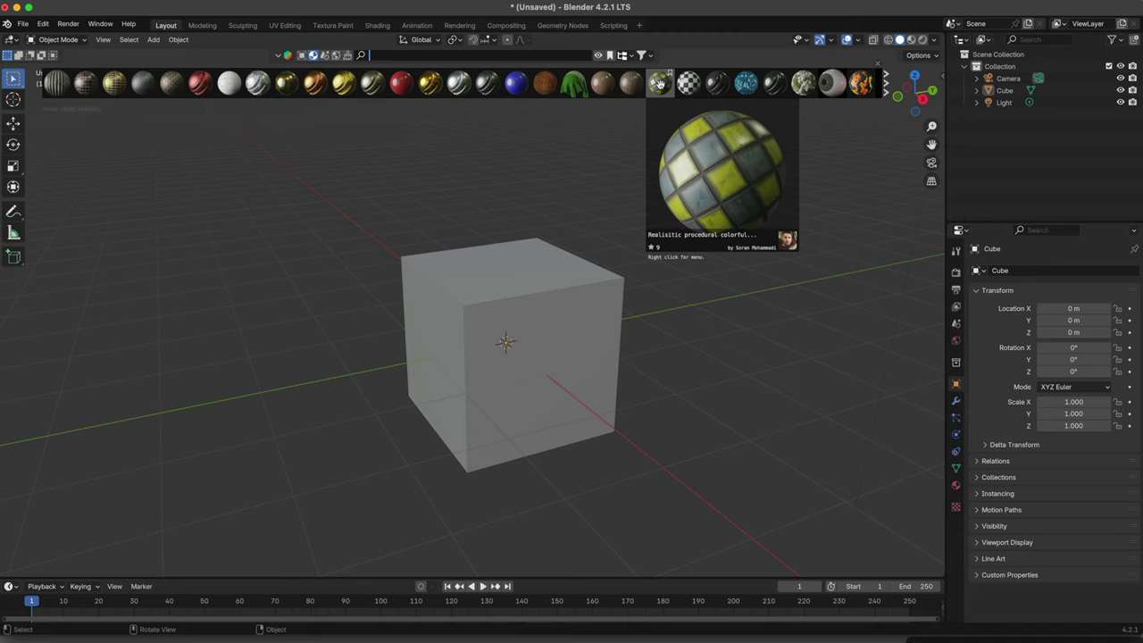
drag(659, 86, 531, 258)
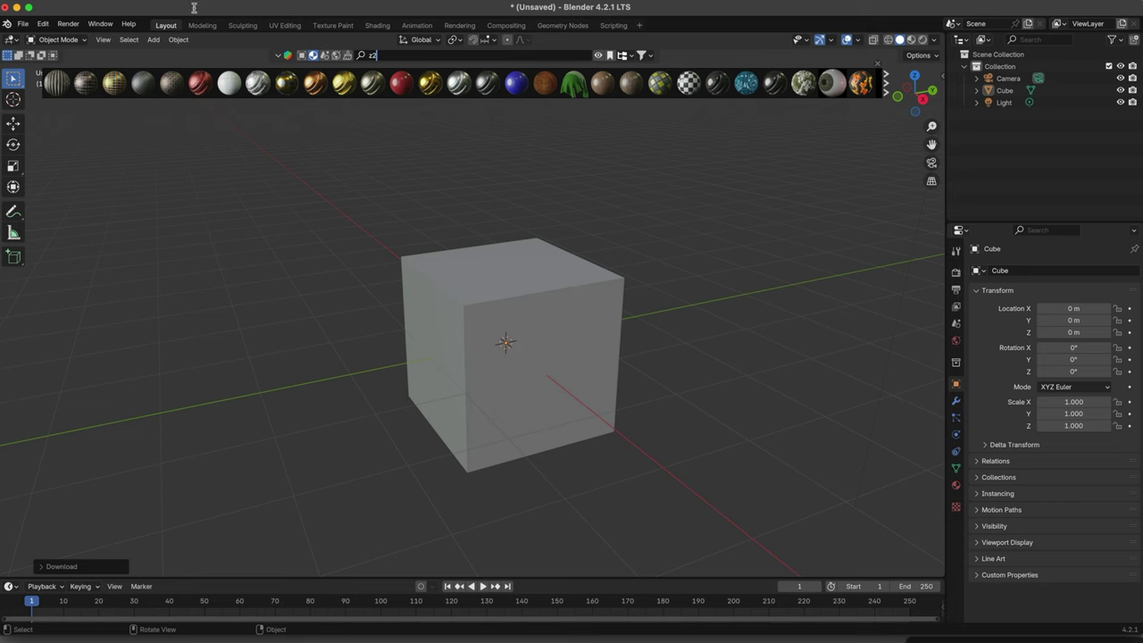
key(Return)
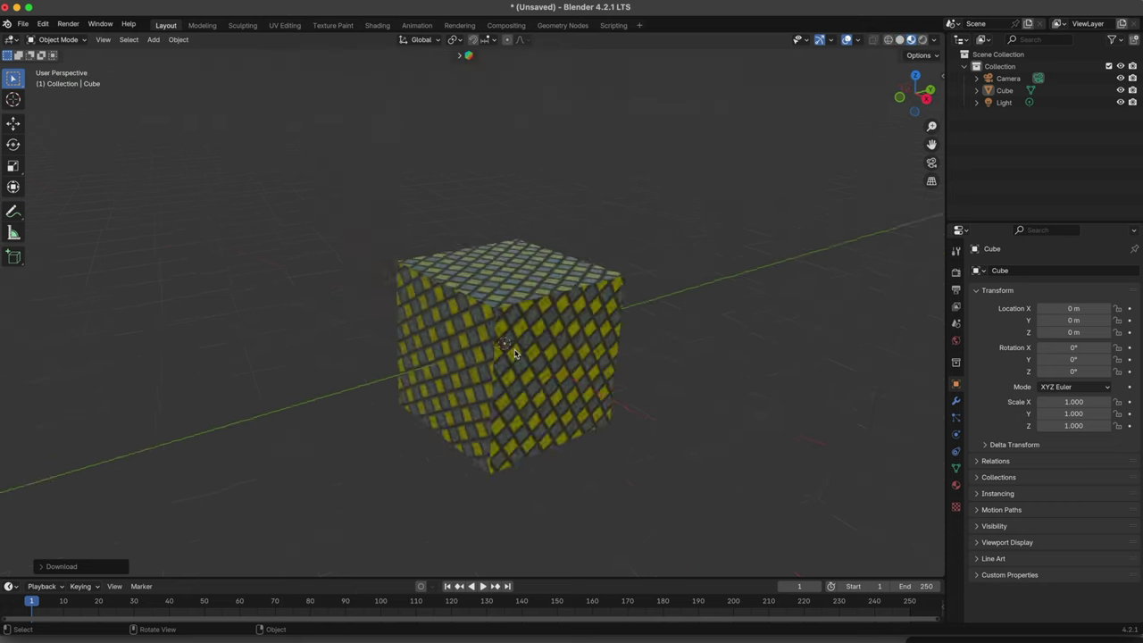
middle_drag(500, 349, 520, 335)
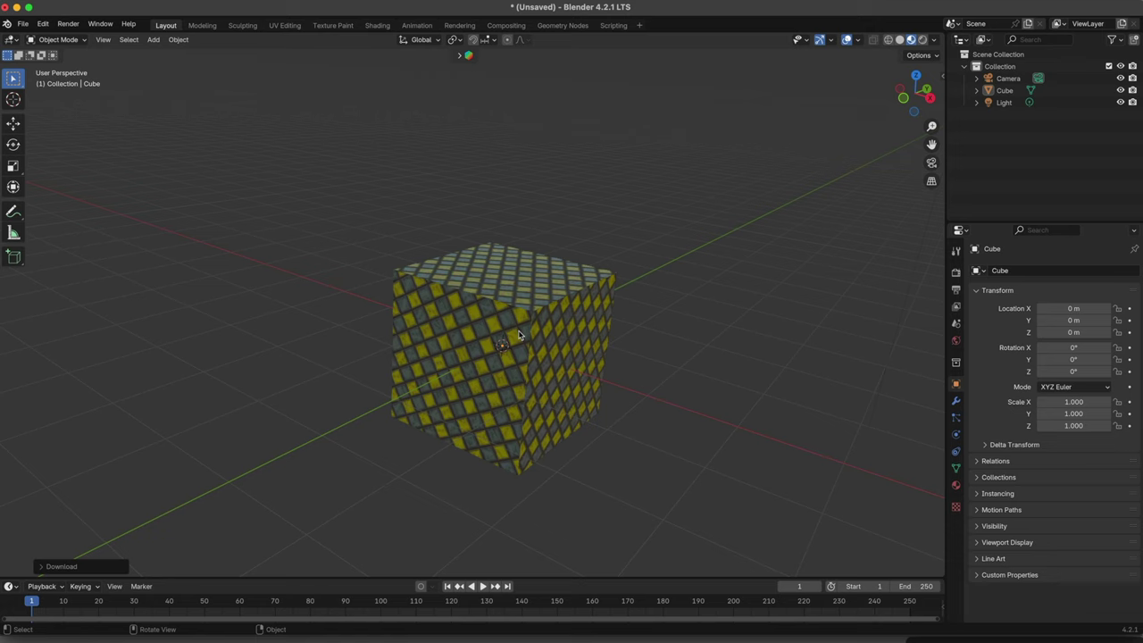
scroll(520, 335, down, 5)
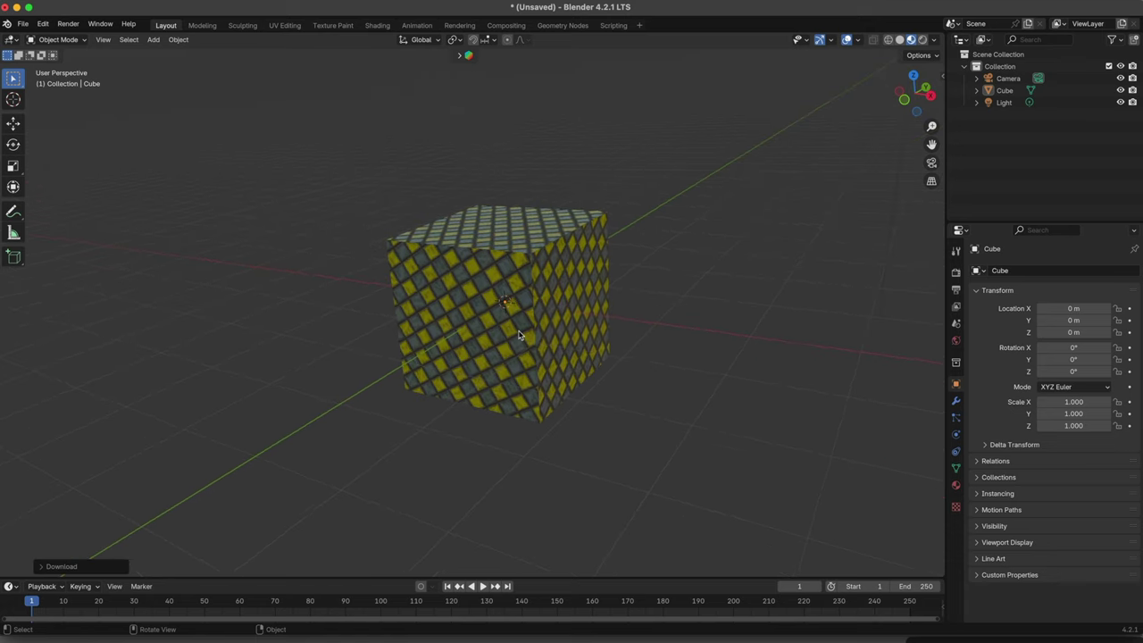
scroll(520, 335, down, 3)
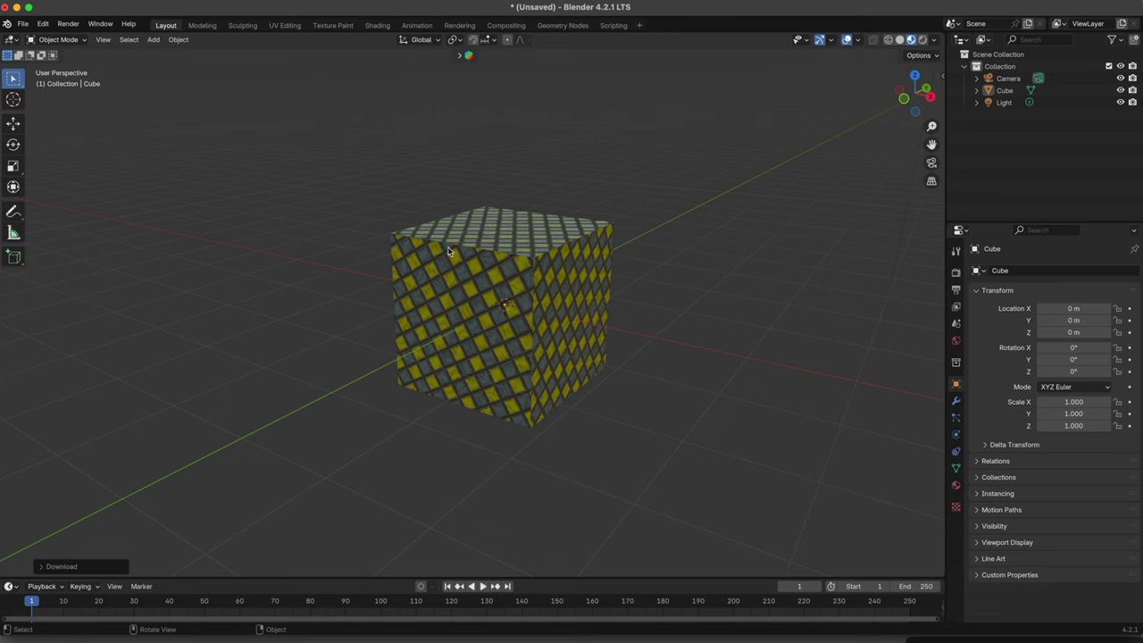
Step: Select the cube's +X face in Edit Mode, try moving it outward along the X axis, and undo the move
key(Tab)
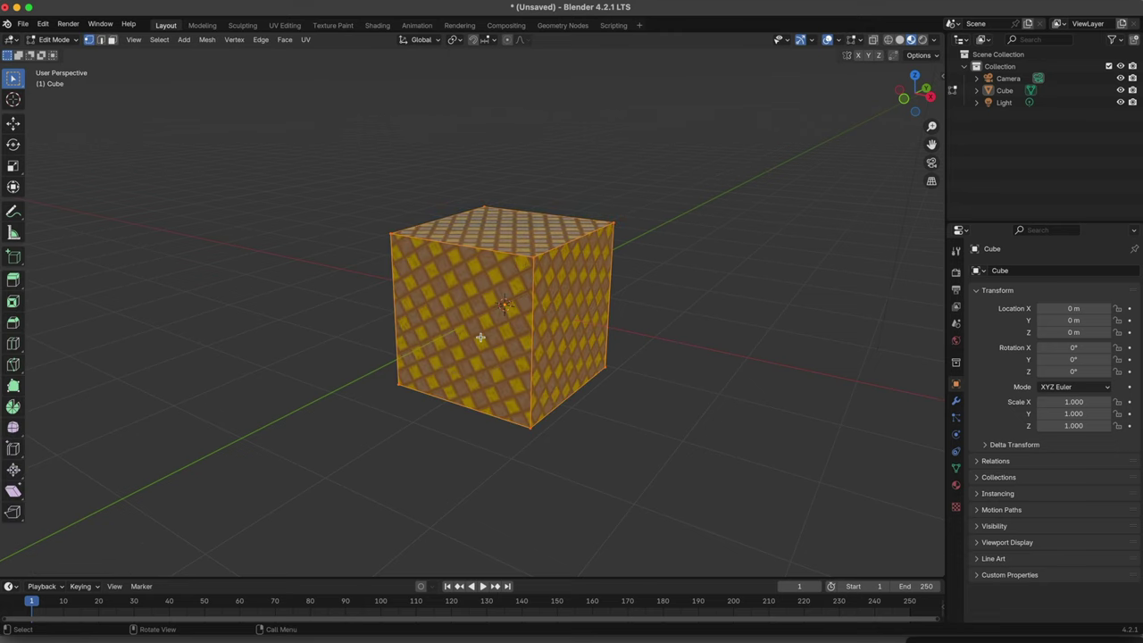
click(113, 41)
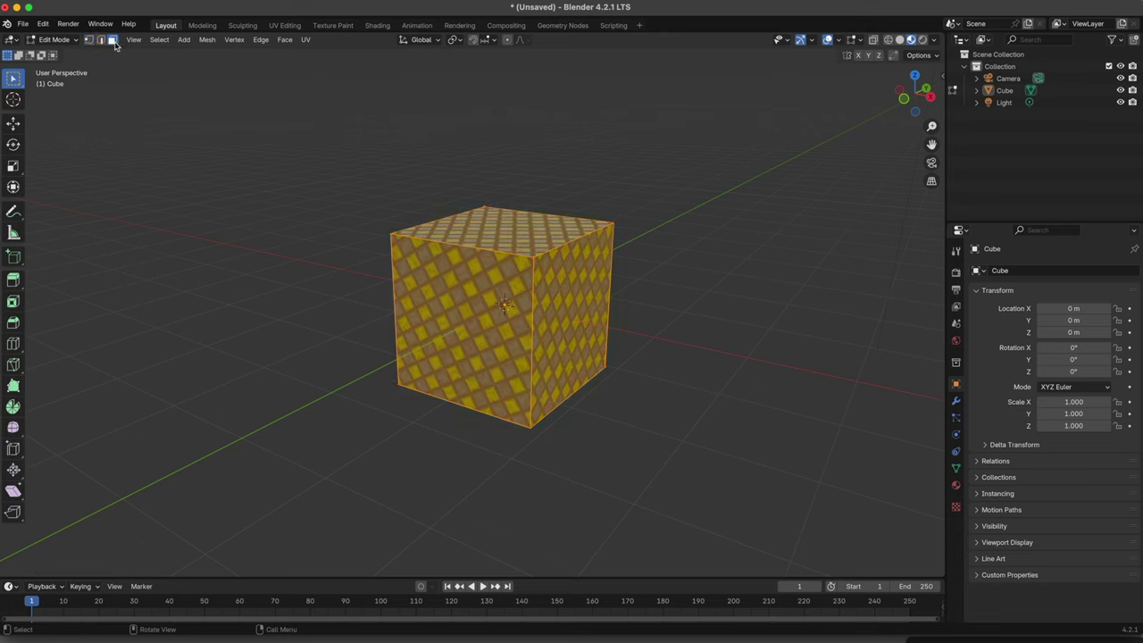
click(576, 295)
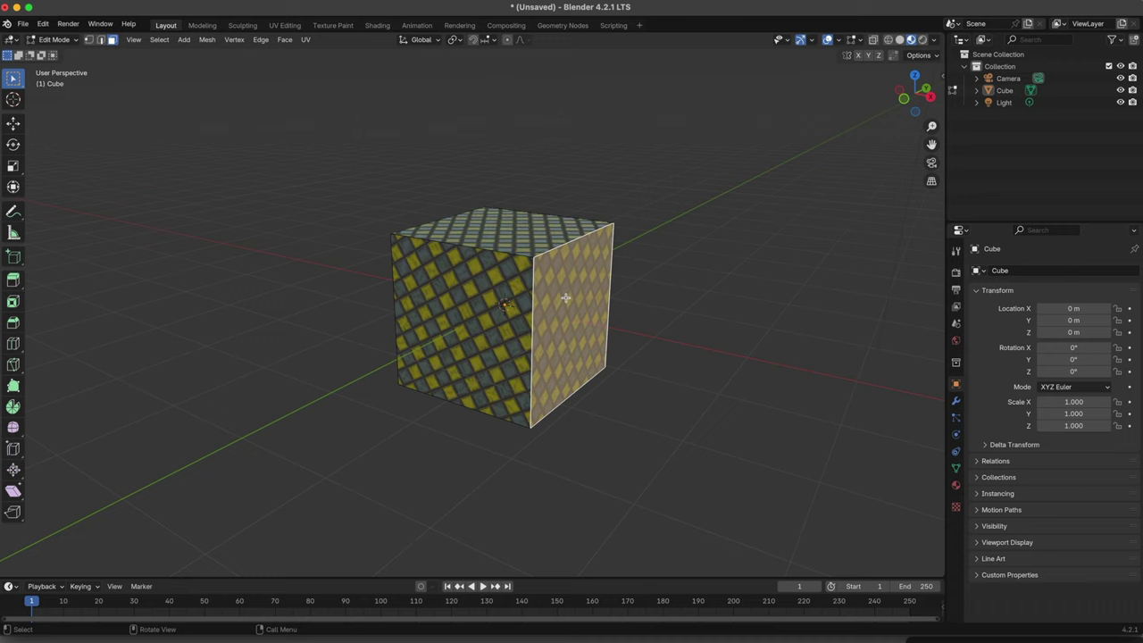
click(14, 122)
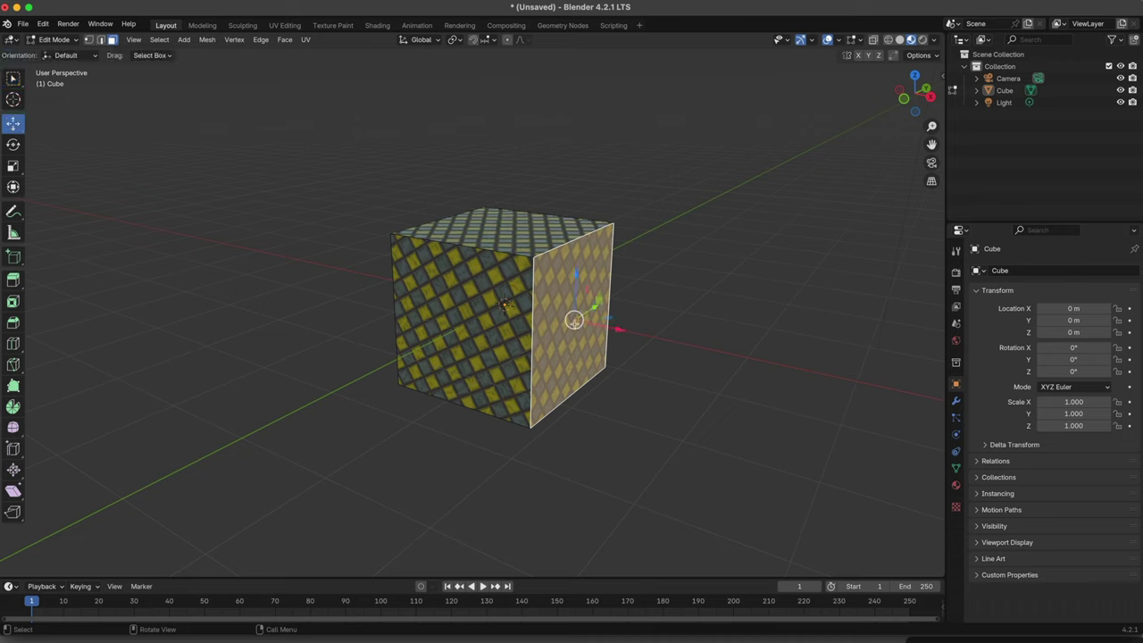
drag(618, 330, 823, 396)
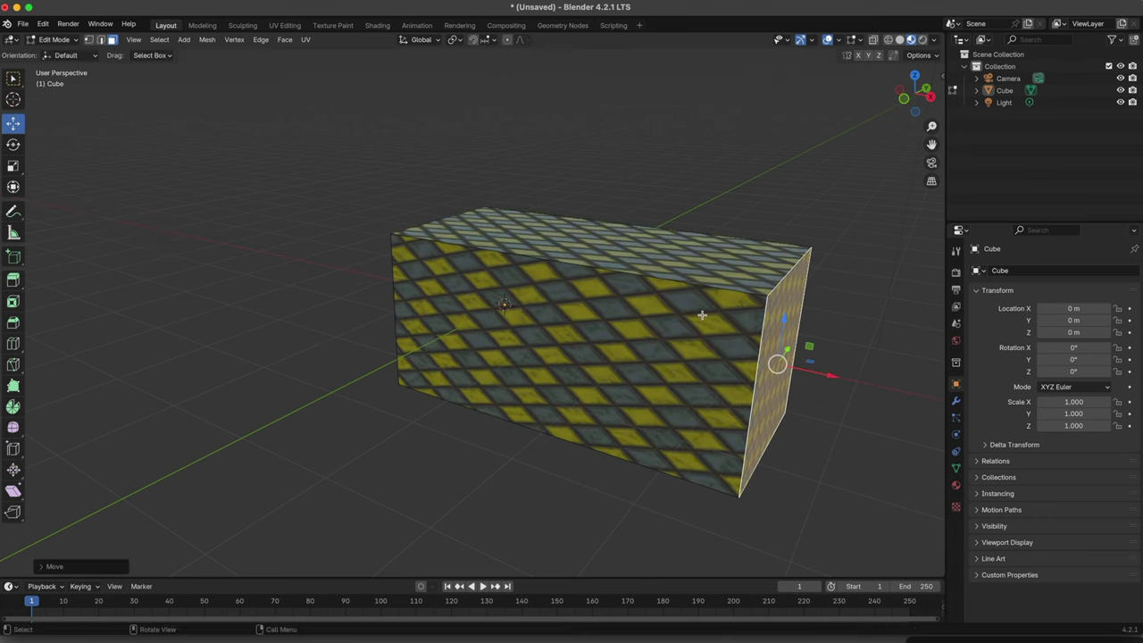
key(ctrl+z)
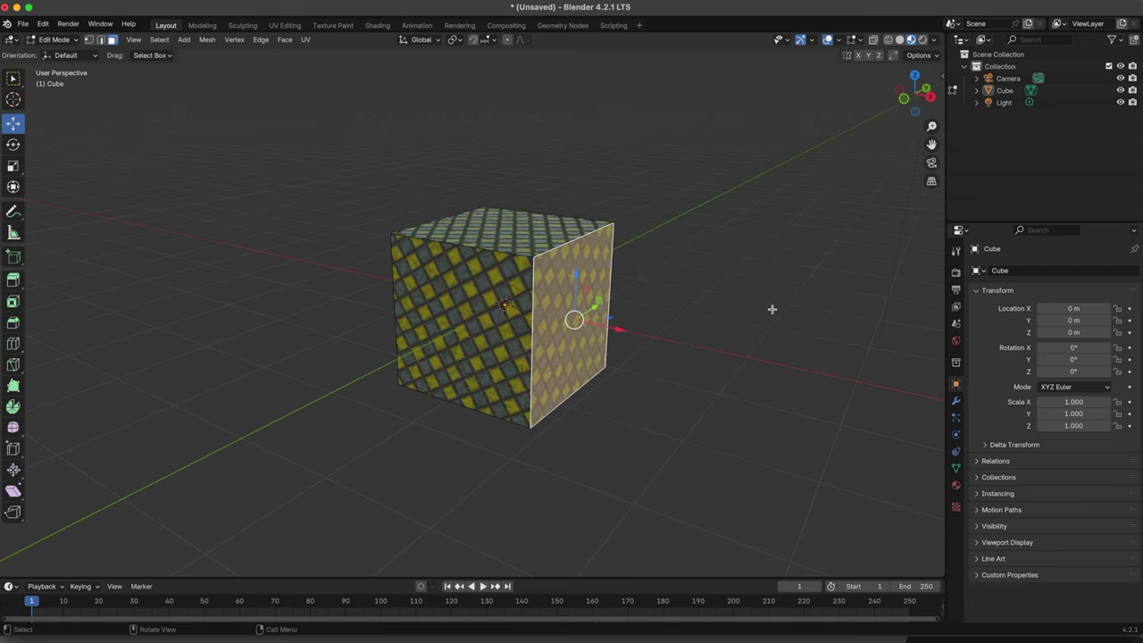
Step: Set the mesh transform options to prevent texture stretching, and move the +X face outward until the box is about 4.2 m long
click(936, 56)
drag(621, 332, 815, 379)
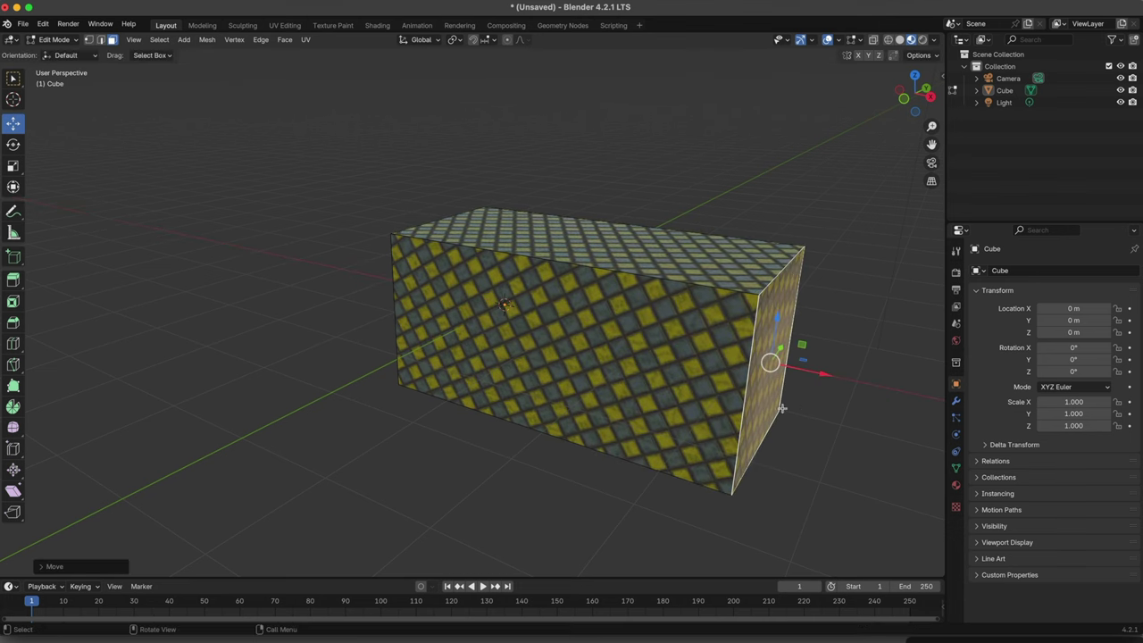
key(Tab)
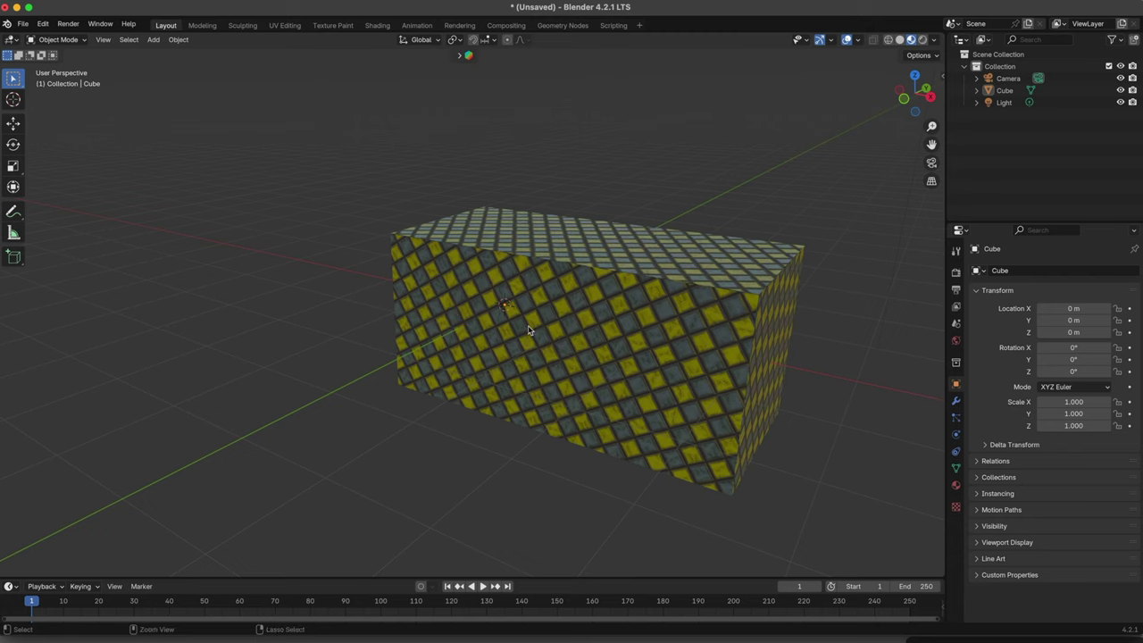
Step: Try to apply the box's location, and check its transform values and dimensions
key(ctrl+a)
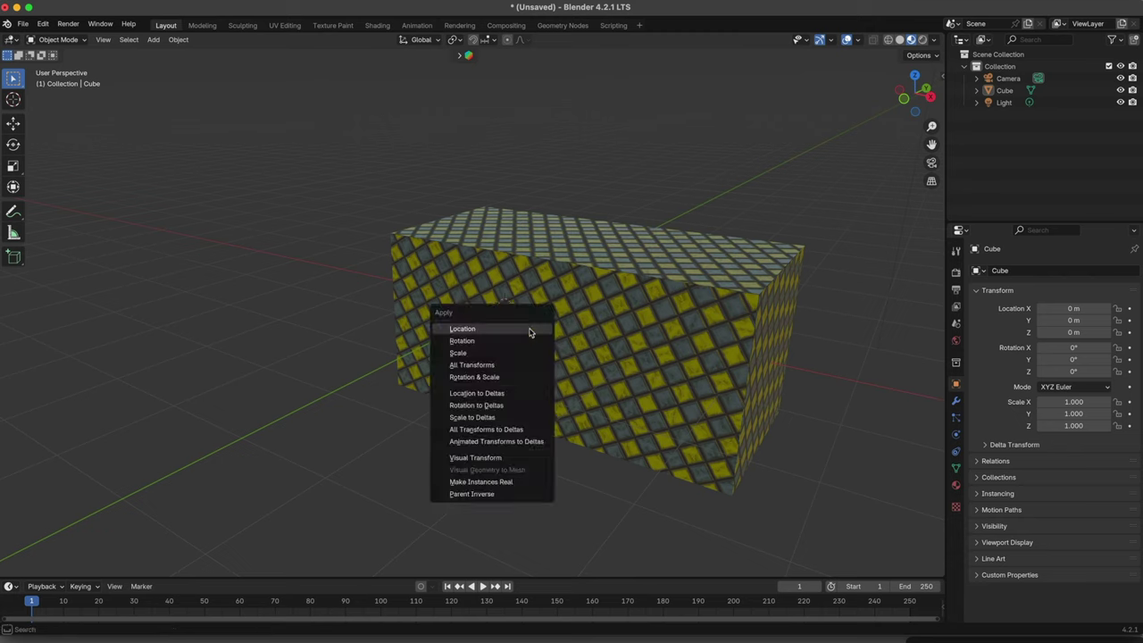
click(529, 332)
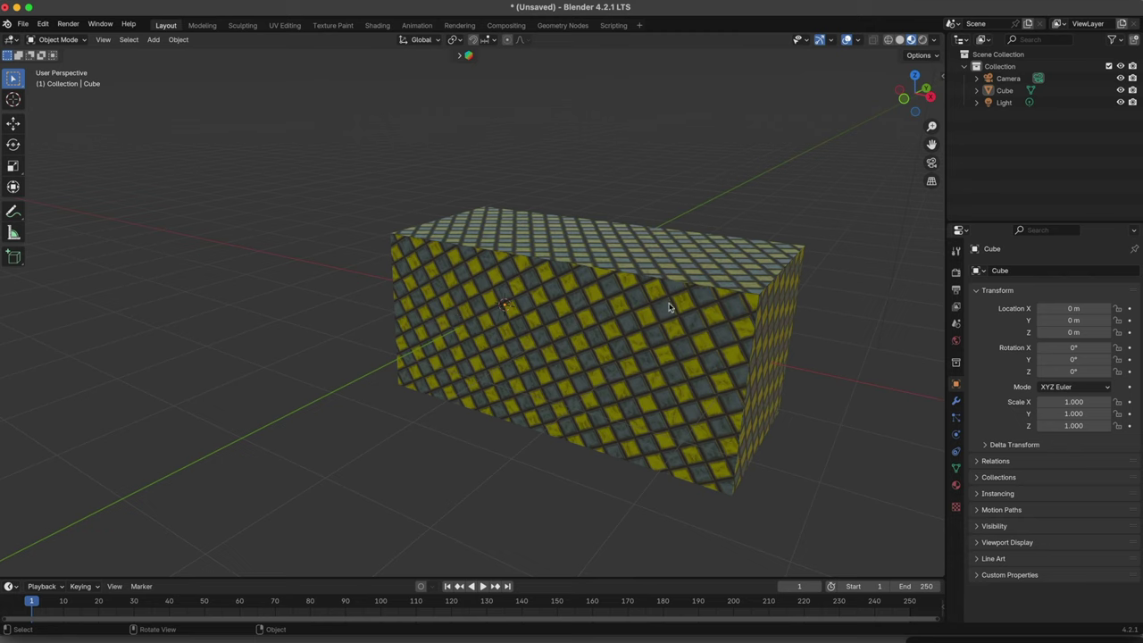
key(n)
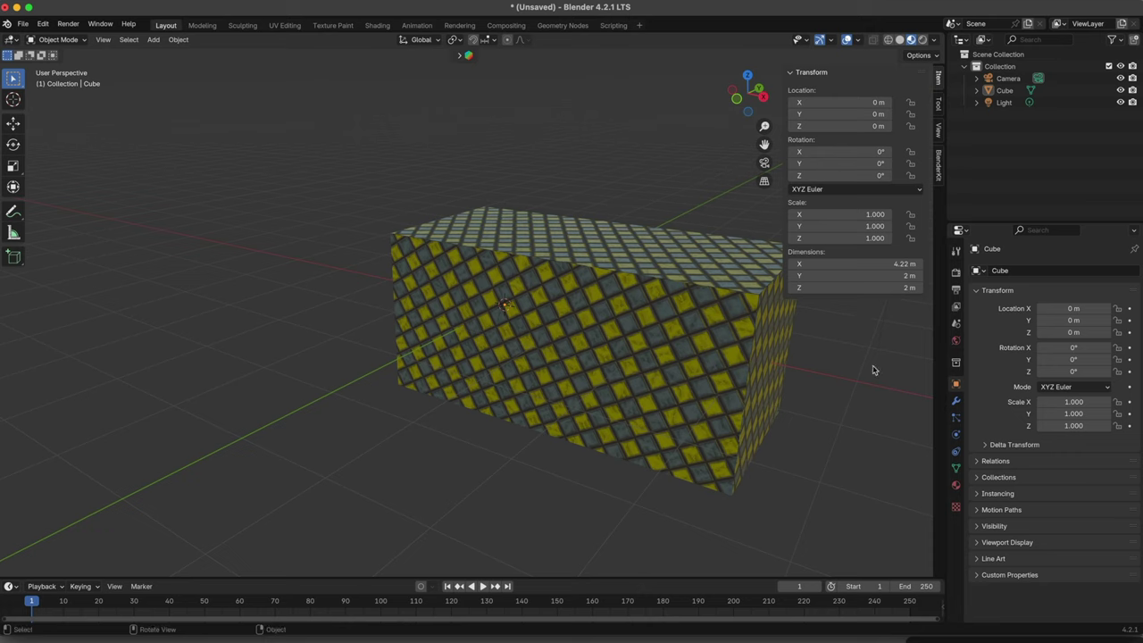
key(n)
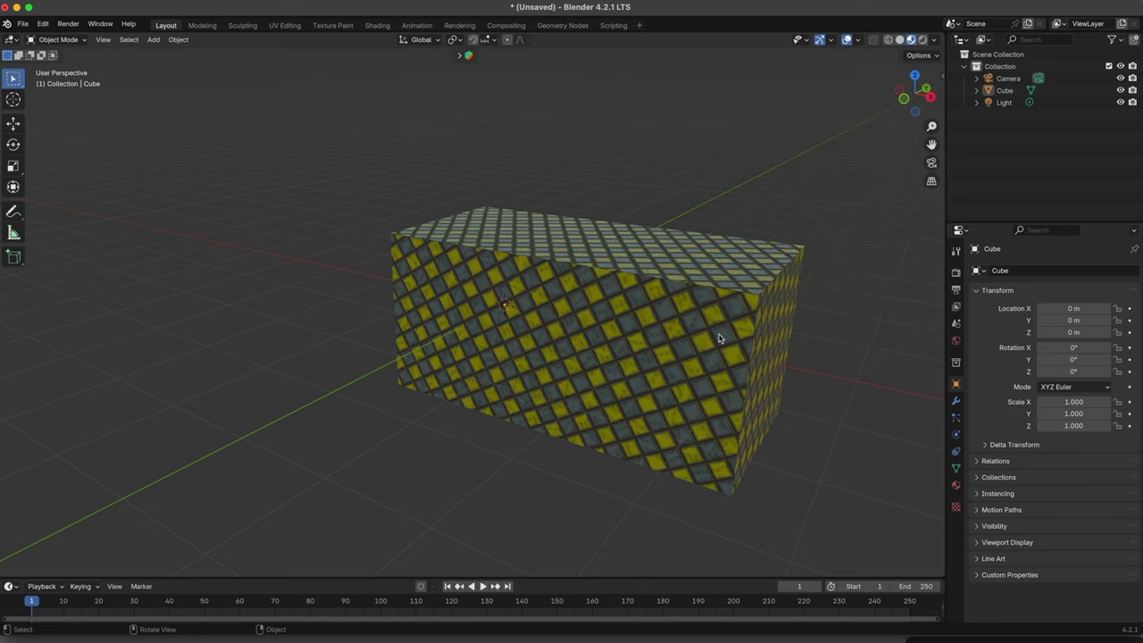
Step: Compare the transform options offered in Object Mode with those offered for the box in Edit Mode
click(937, 56)
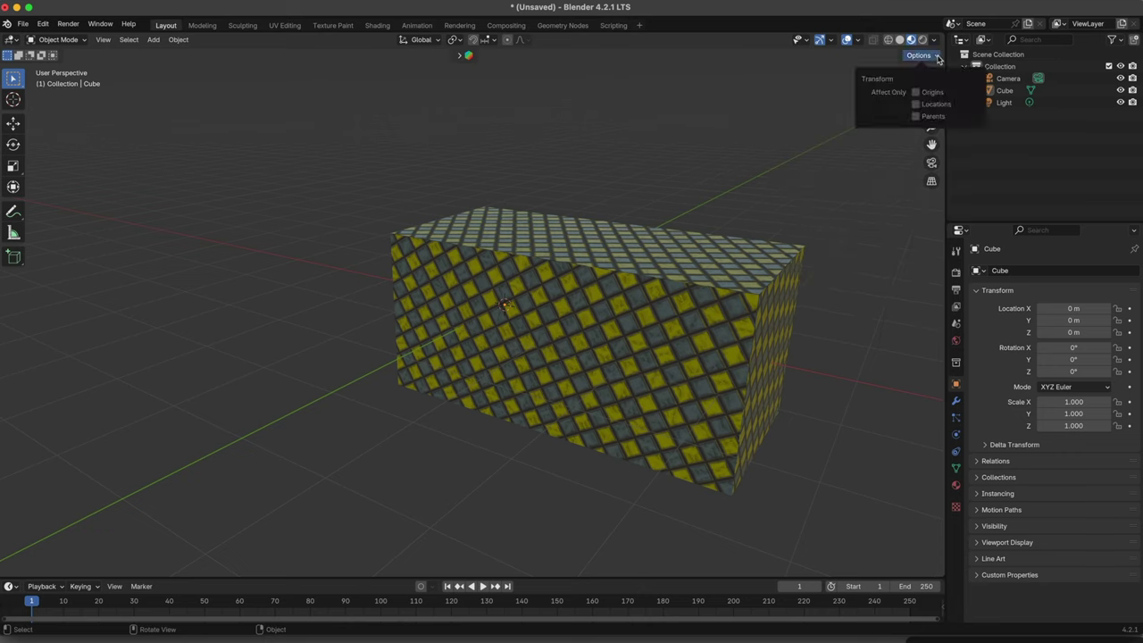
click(937, 57)
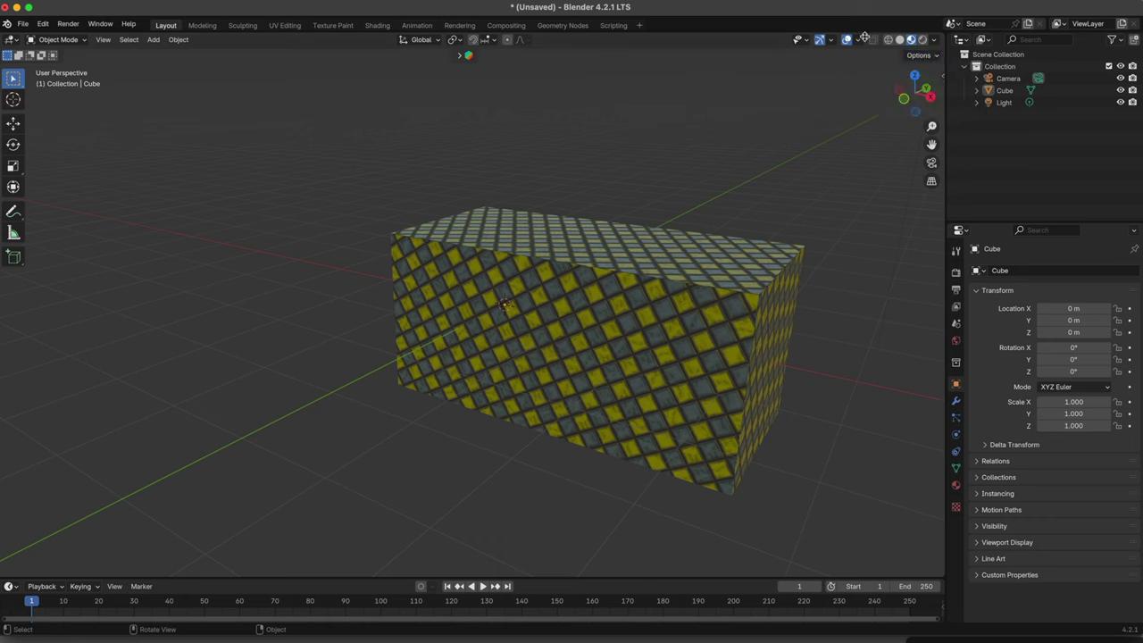
click(935, 57)
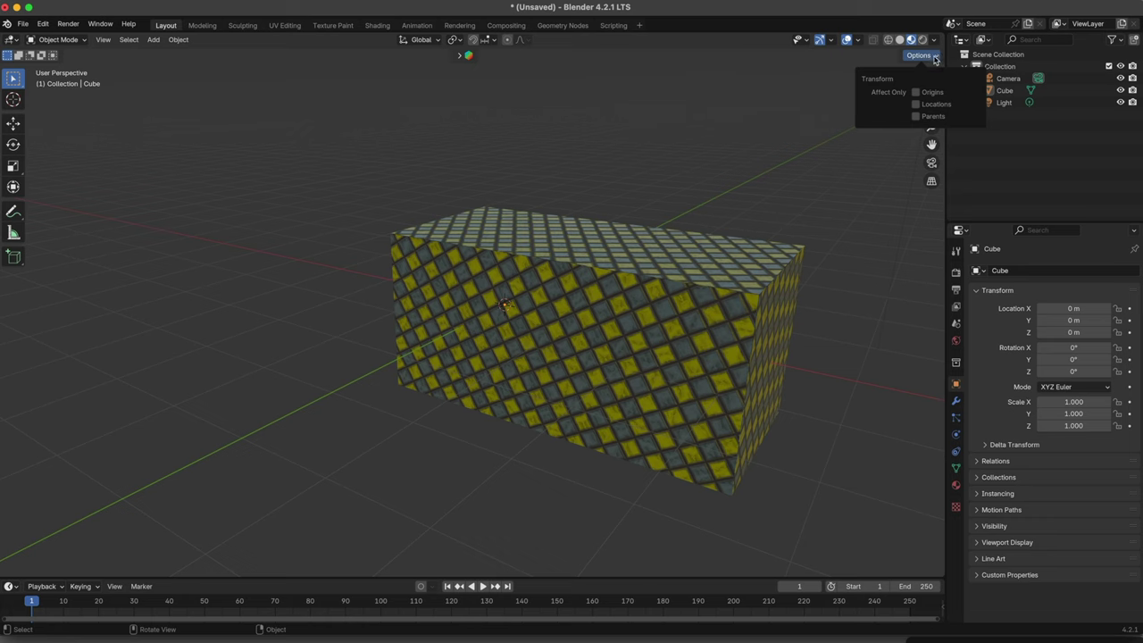
click(637, 323)
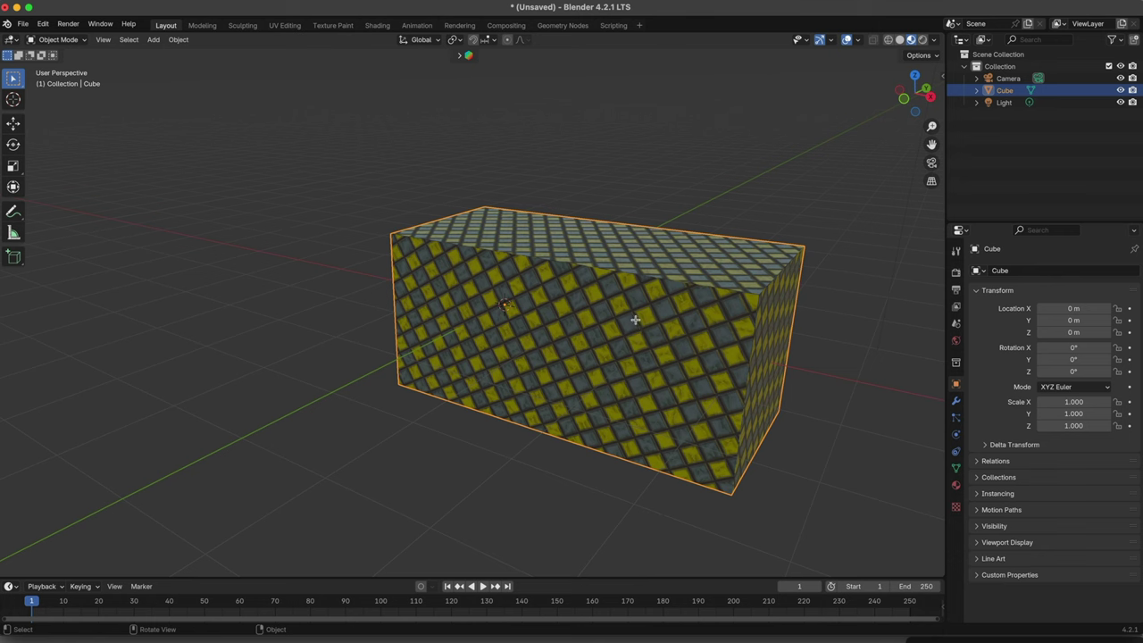
key(Tab)
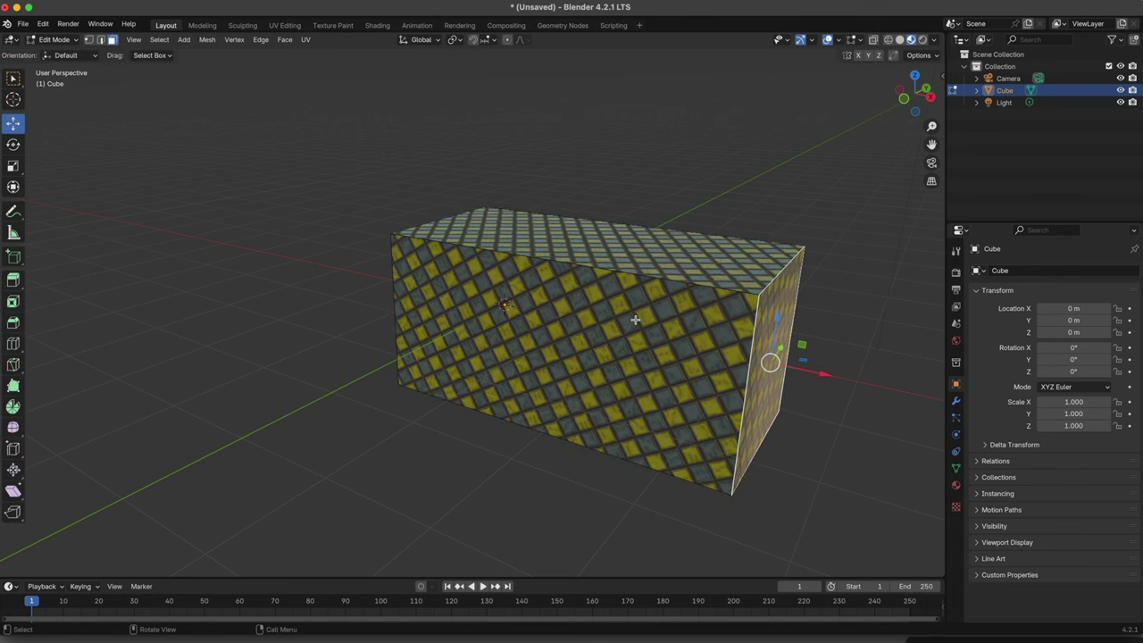
click(938, 59)
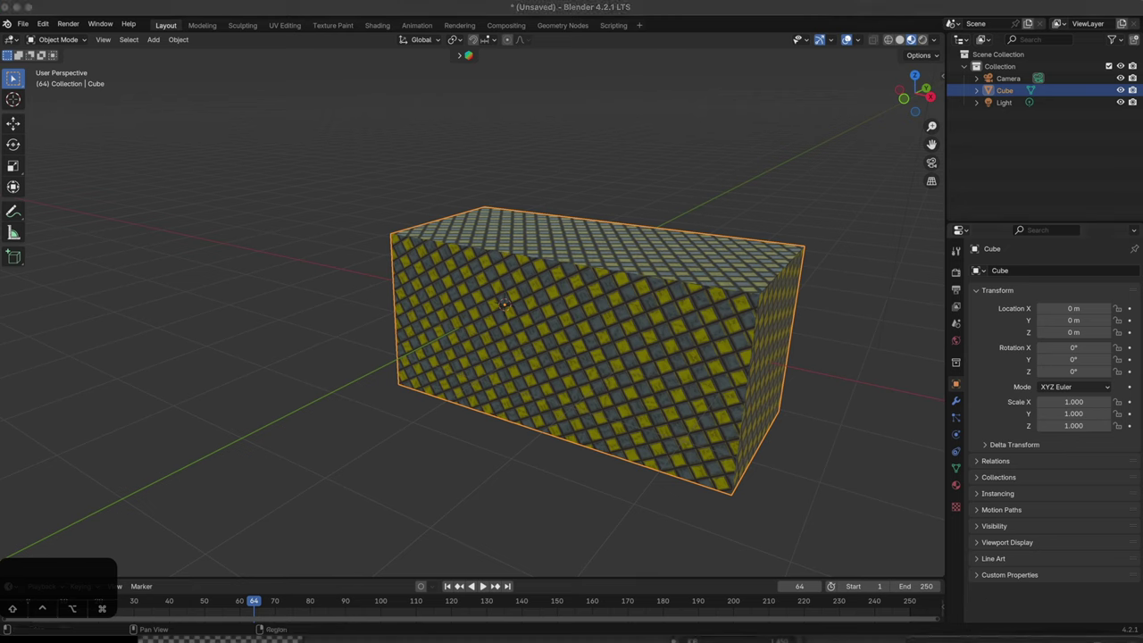
Step: Switch to the Shading workspace and replace the box's tile material with the plain one named Material
click(377, 25)
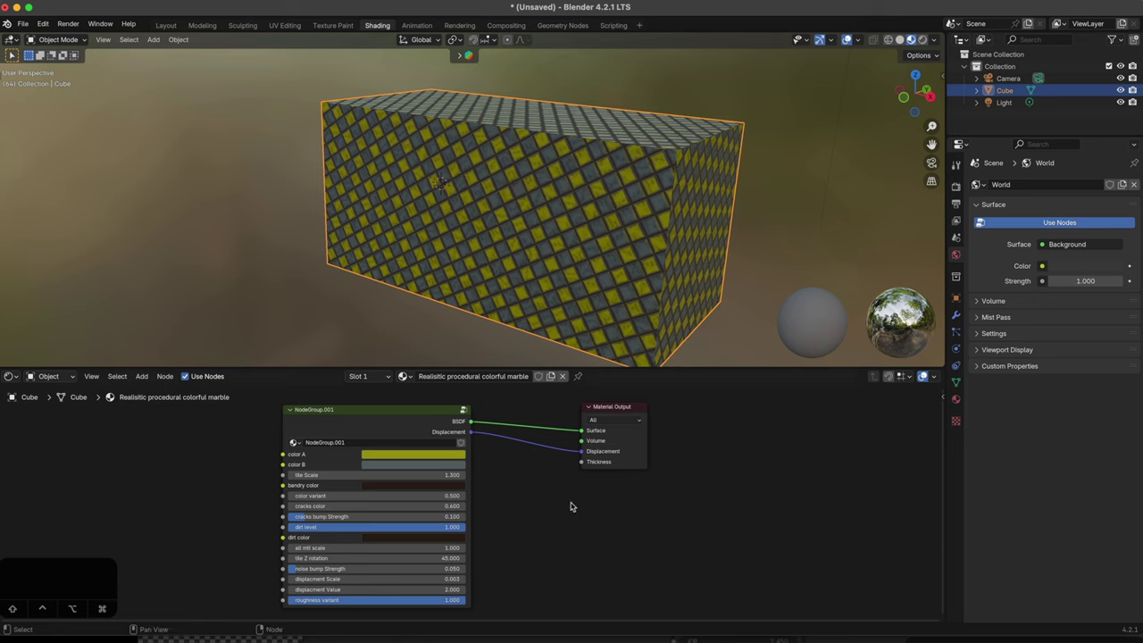
scroll(541, 498, down, 1)
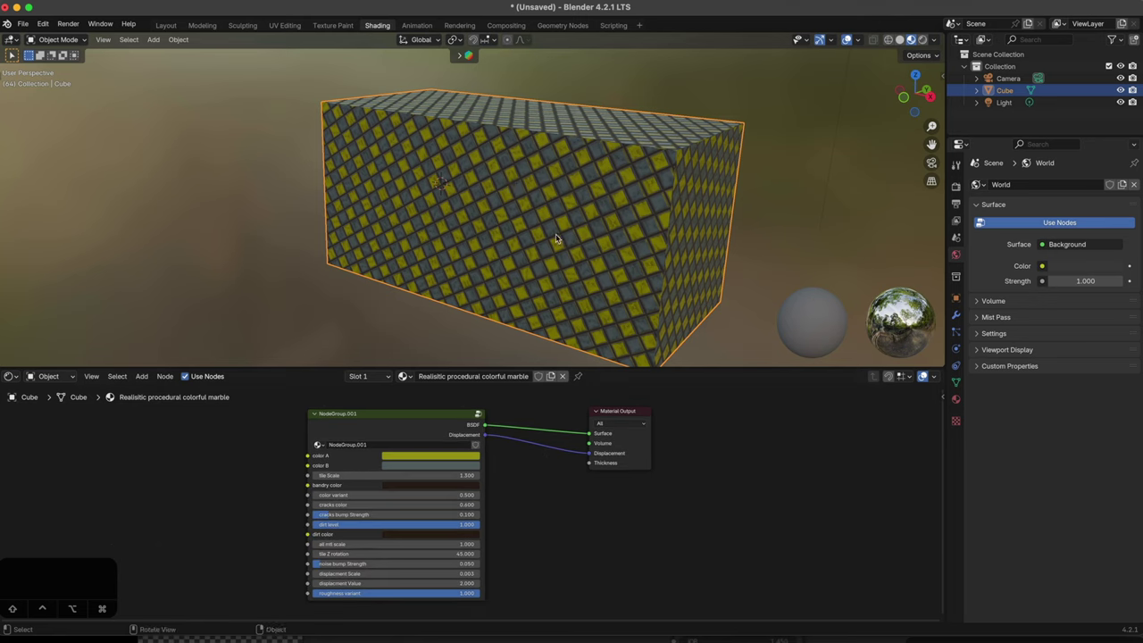
click(404, 376)
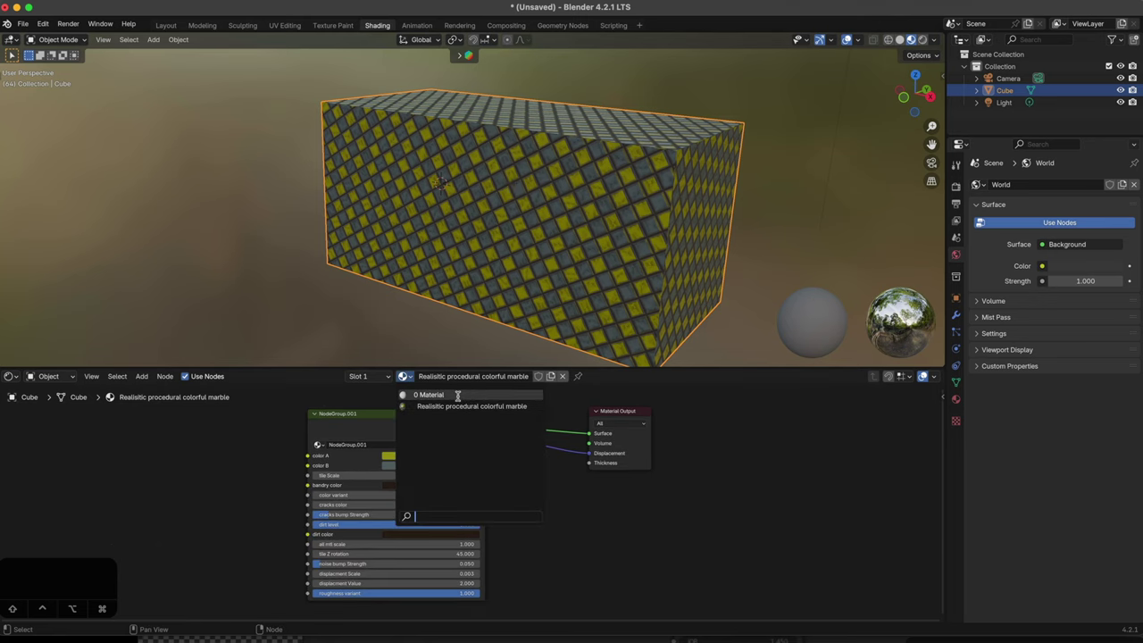
click(457, 395)
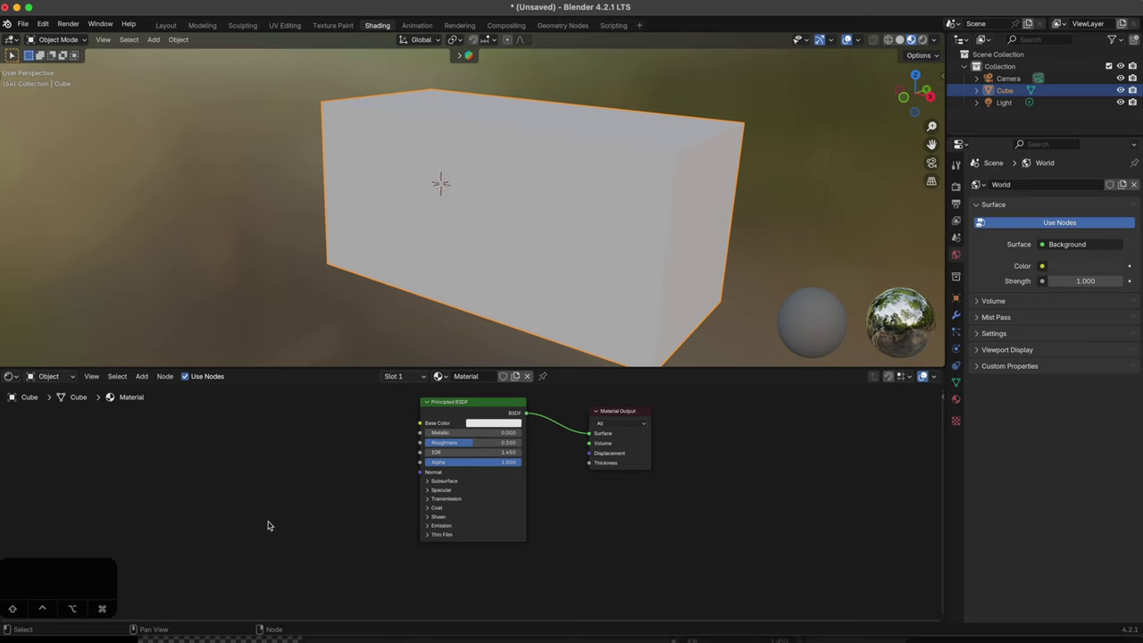
Step: Add an Image Texture node and connect its Color output to the Base Color of the Principled BSDF
key(shift+a)
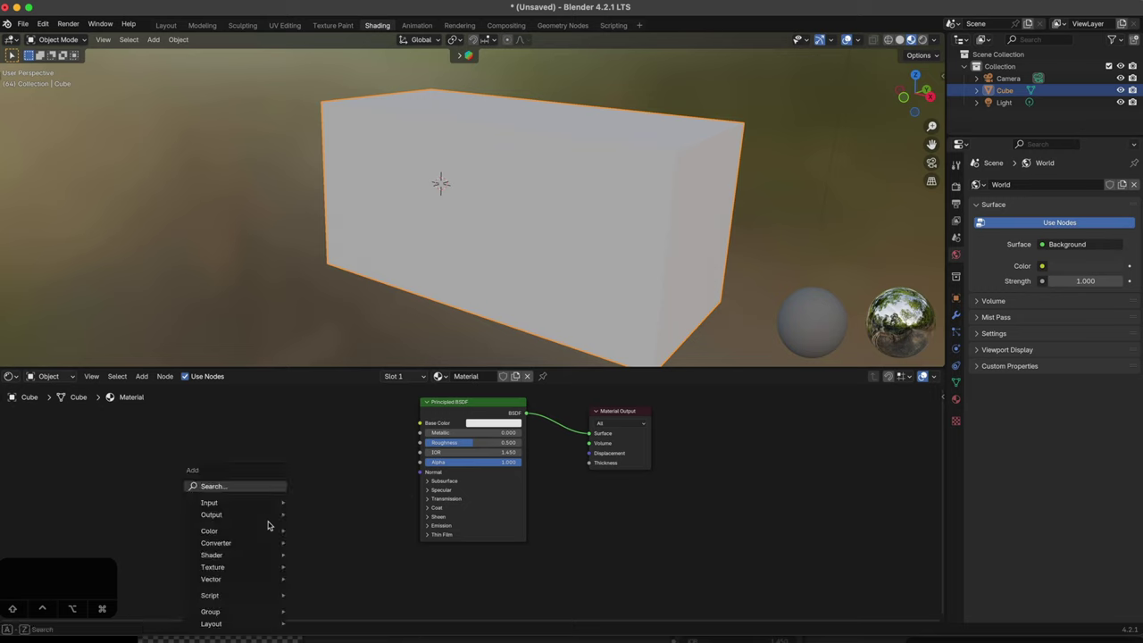
text(ima)
key(Return)
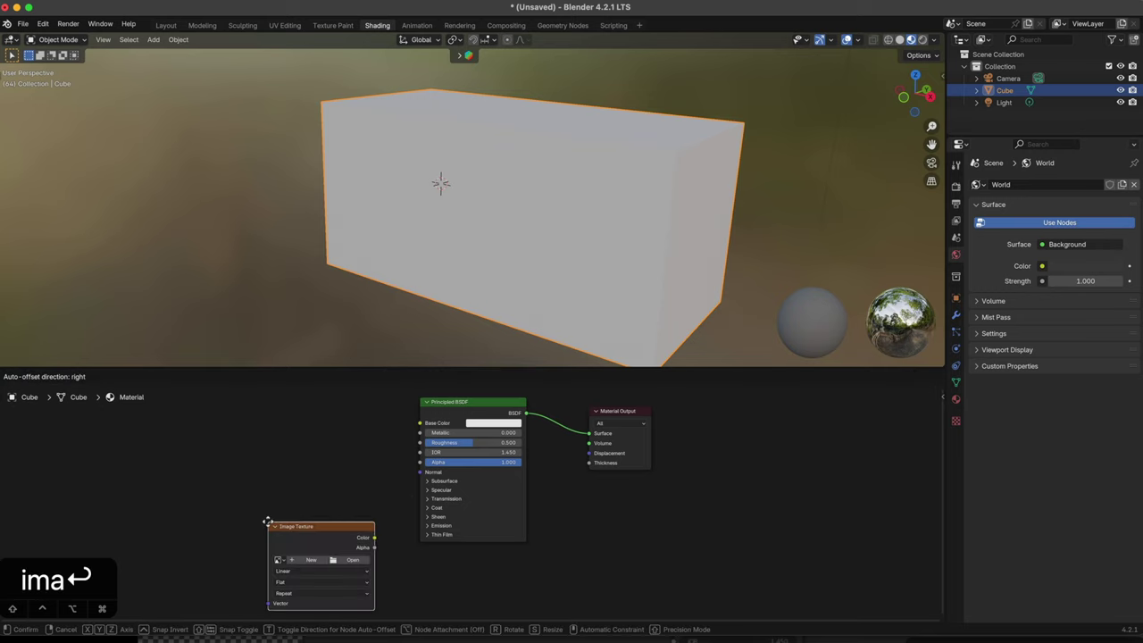
click(292, 457)
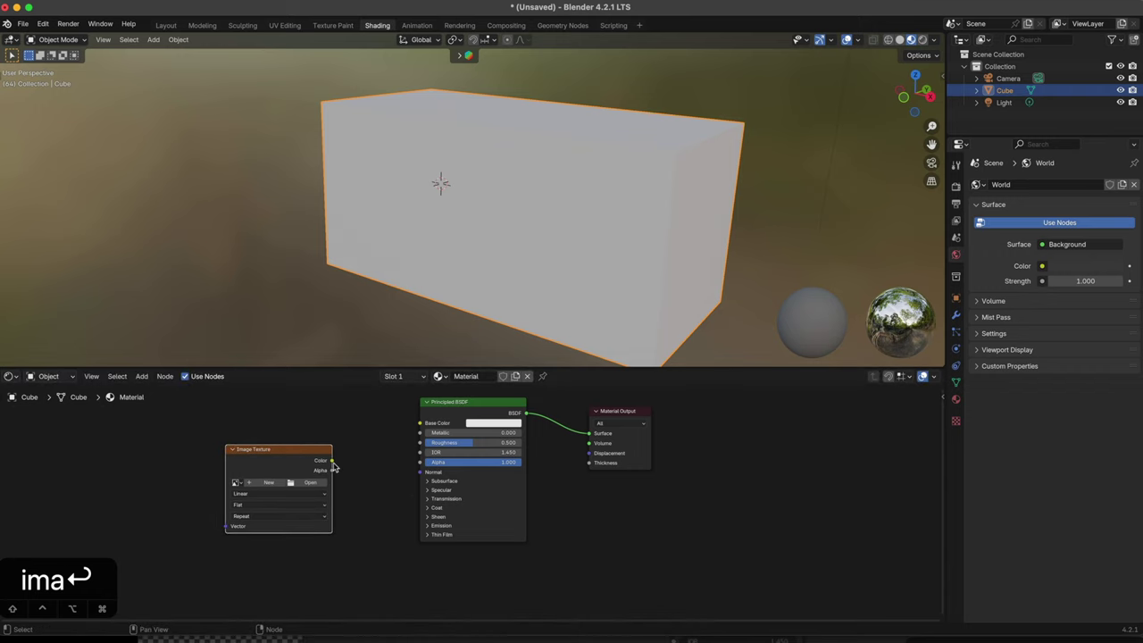
drag(331, 461, 420, 422)
drag(302, 461, 314, 452)
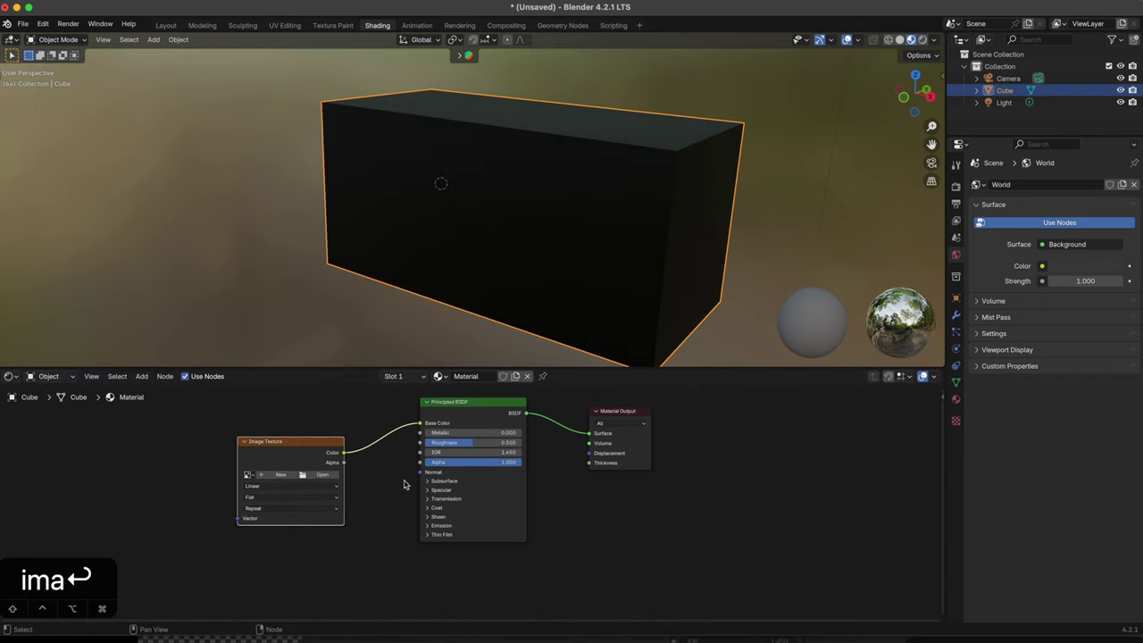
Step: Open the image file browser for the Image Texture node, switch to Finder and browse to the Textures folder
click(322, 478)
key(super+Tab)
key(super+Tab)
key(super+Tab)
key(super+Tab)
key(super+Tab)
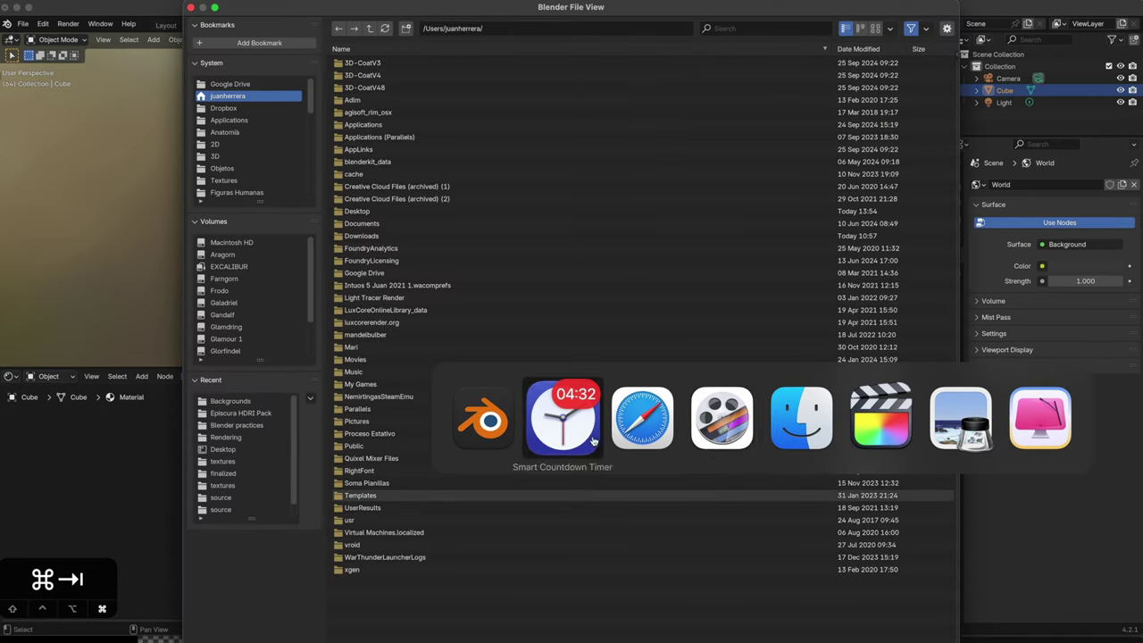
click(829, 417)
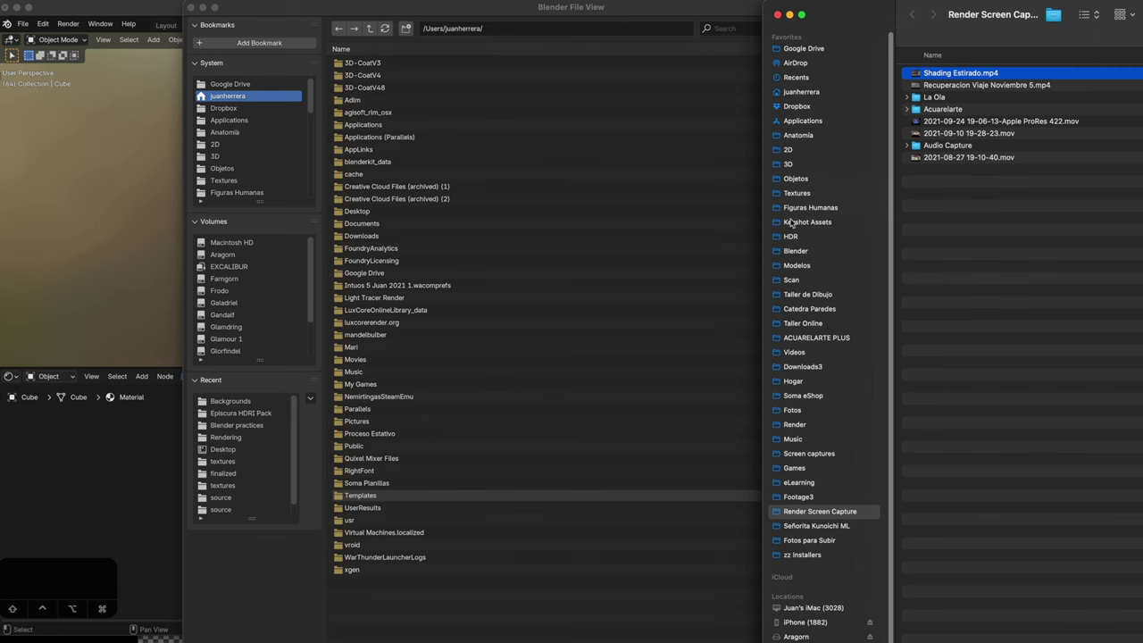
click(800, 151)
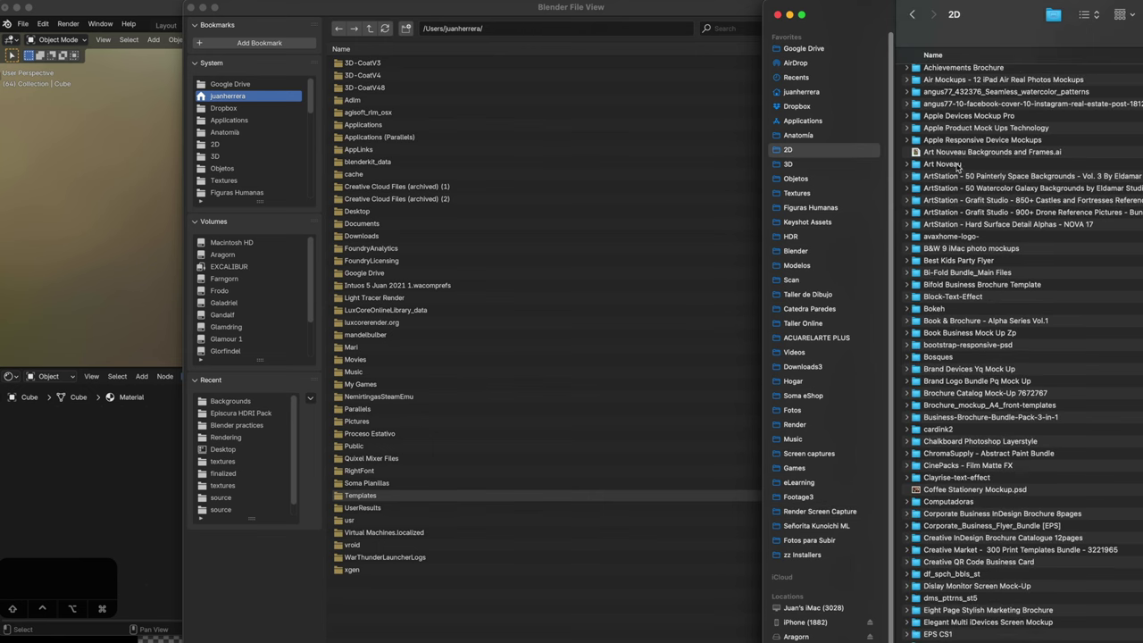
click(804, 193)
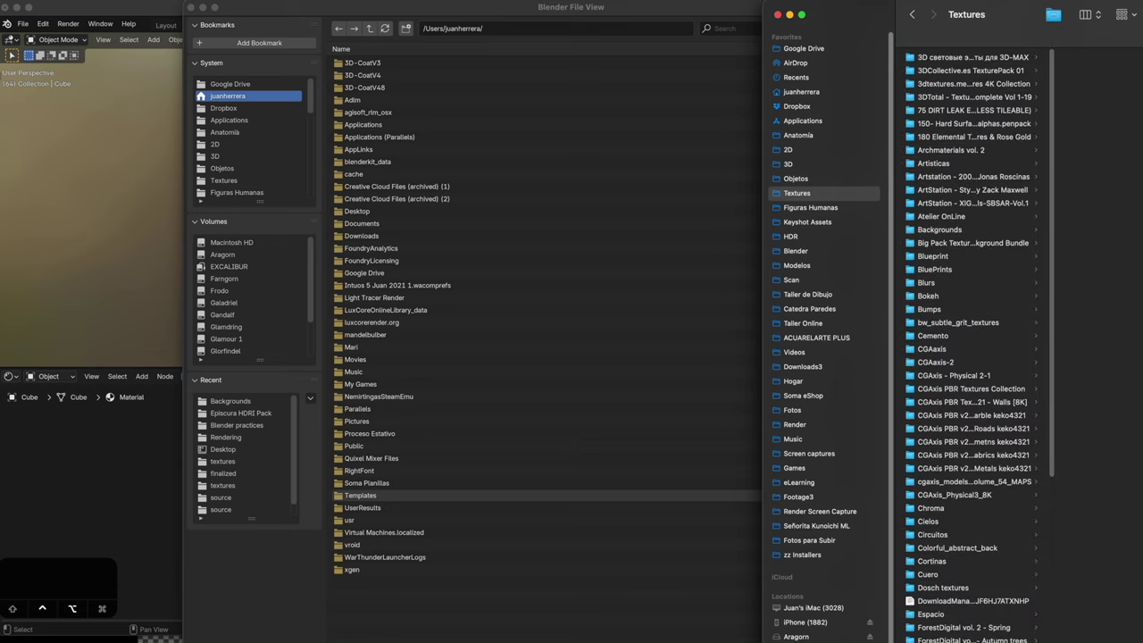
Step: Load 6808197-road-wallpaper from the Backgrounds folder into the Image Texture node
key(ctrl+alt+u)
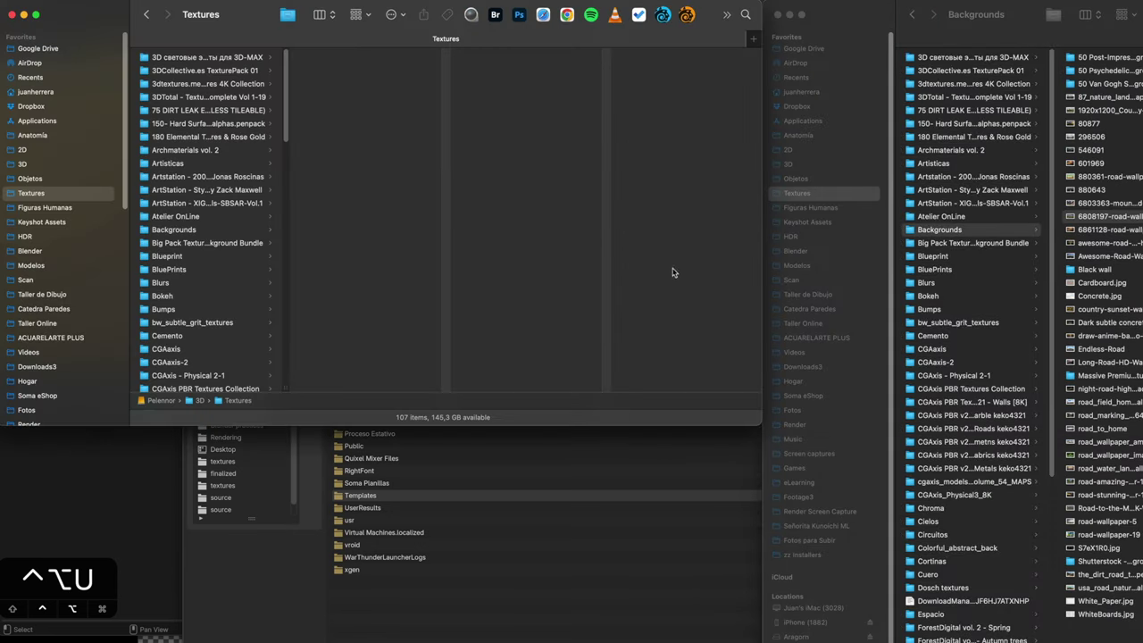
click(12, 15)
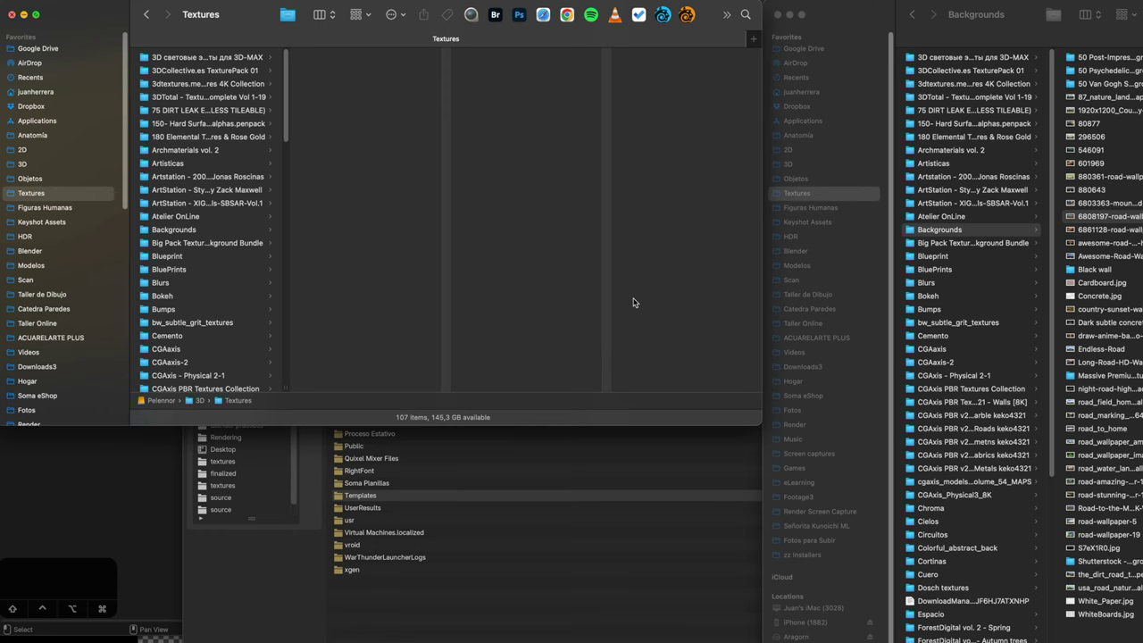
key(ctrl+alt+u)
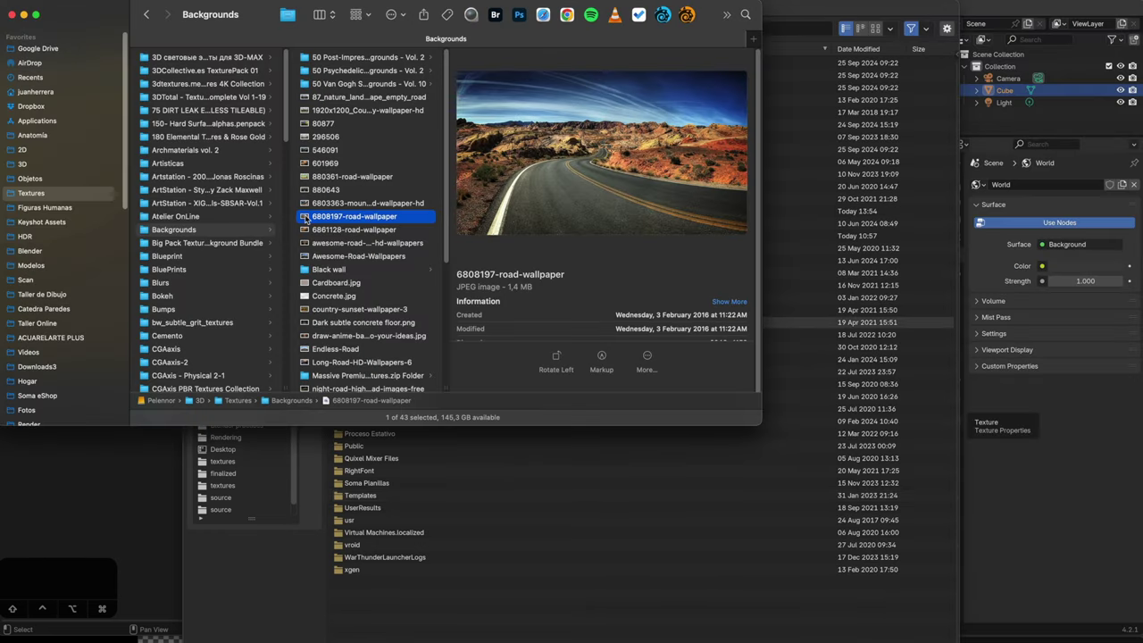
click(541, 586)
key(Return)
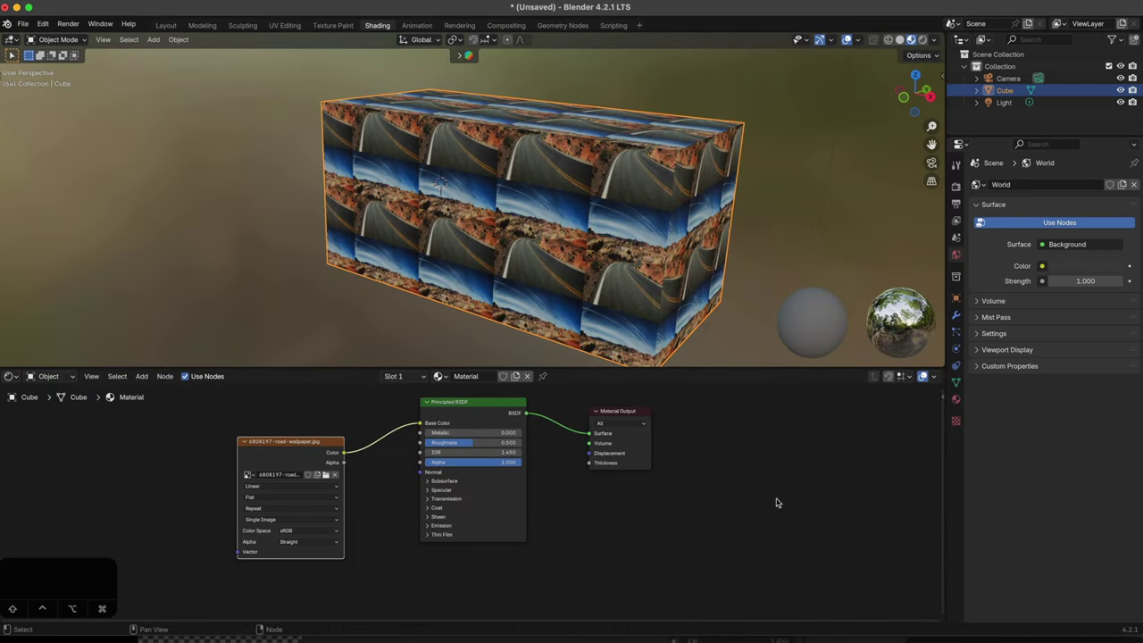
Step: Check in the add-on preferences that Node Wrangler is enabled, and close the preferences
scroll(630, 511, left, 10)
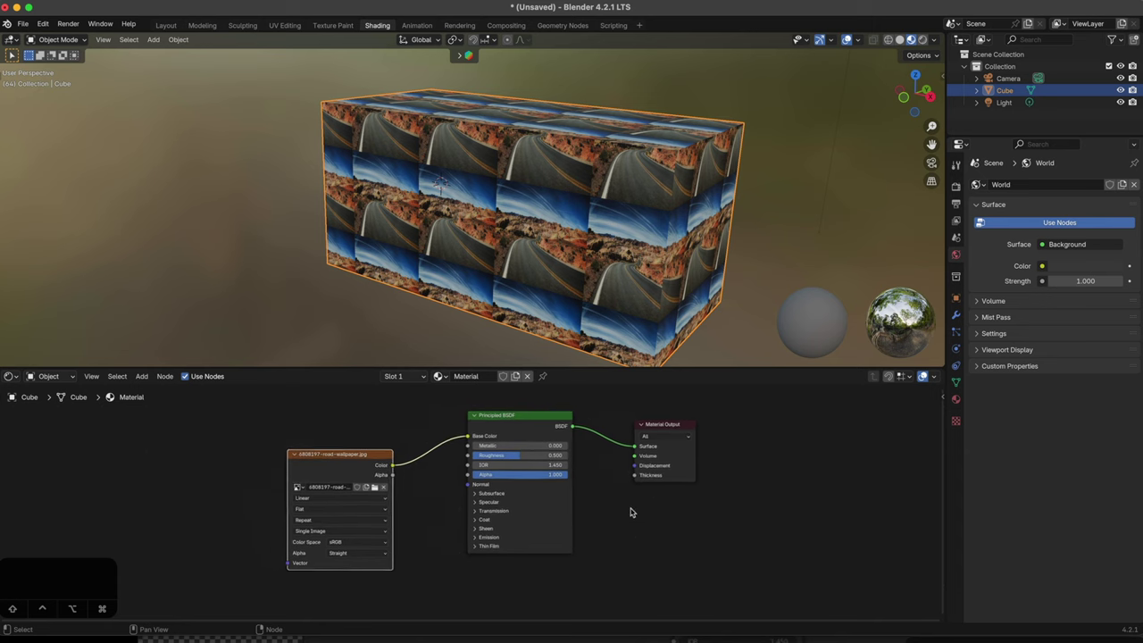
scroll(629, 511, up, 1)
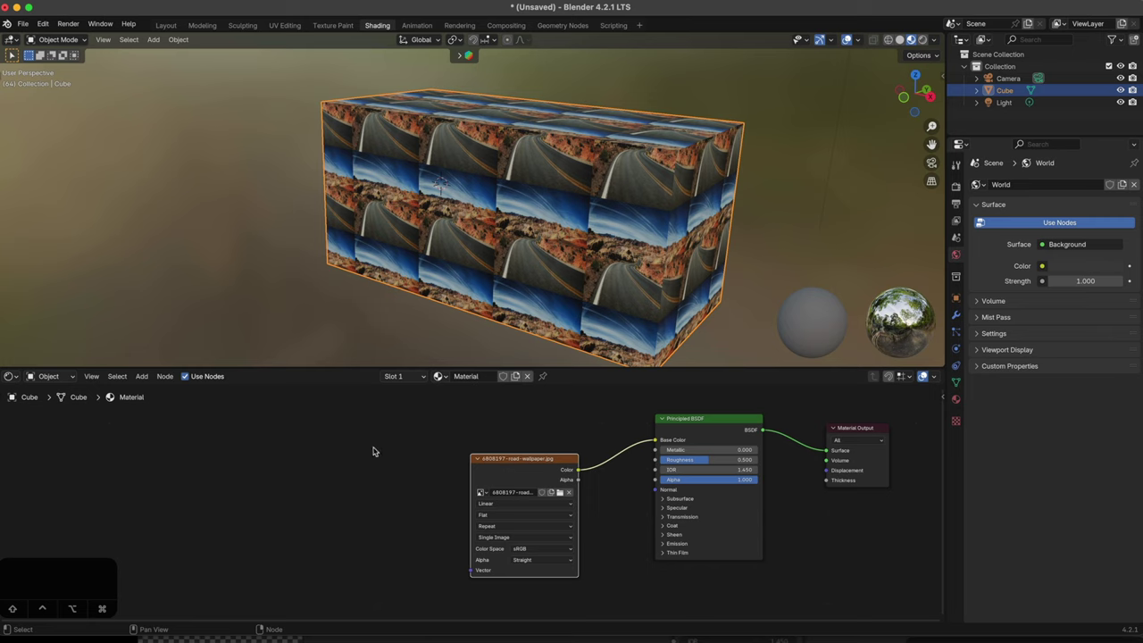
key(super+comma)
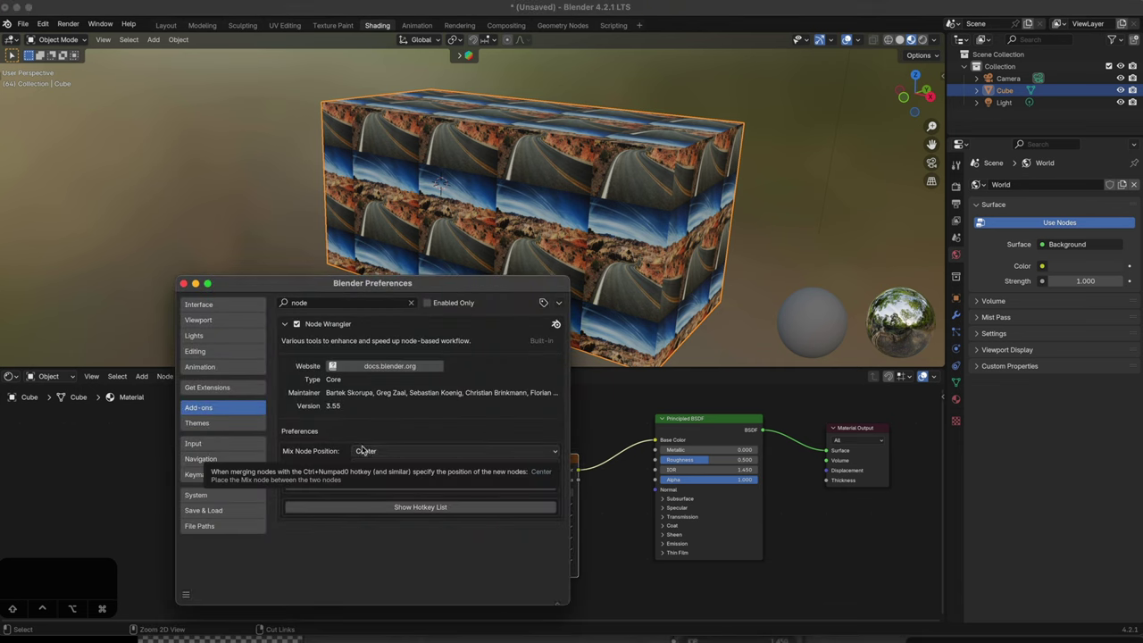
click(377, 304)
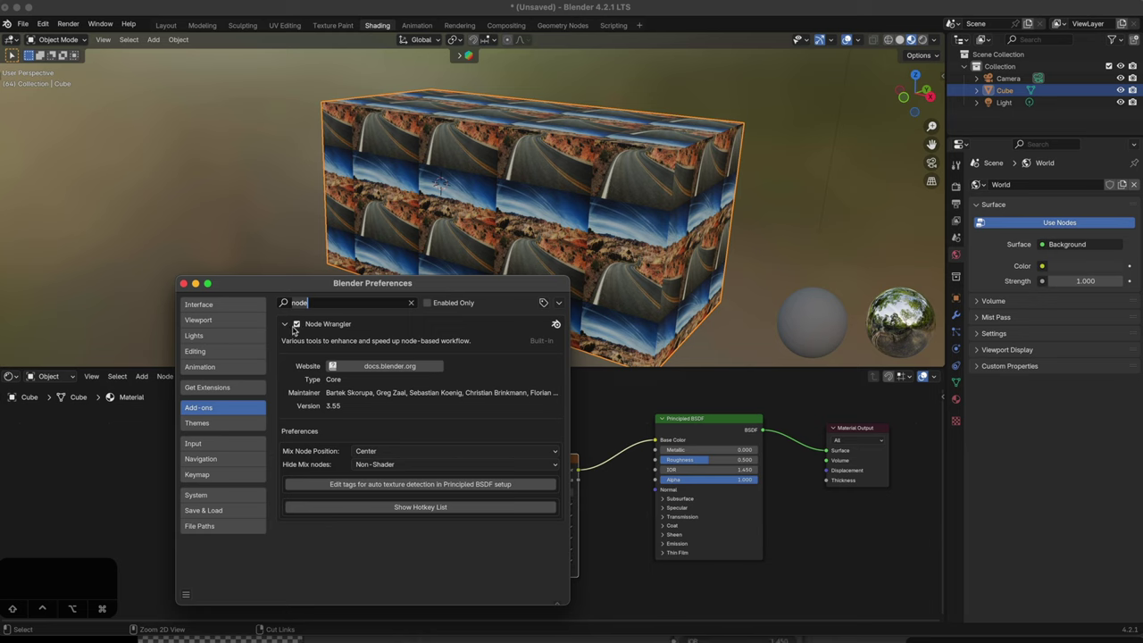
click(183, 283)
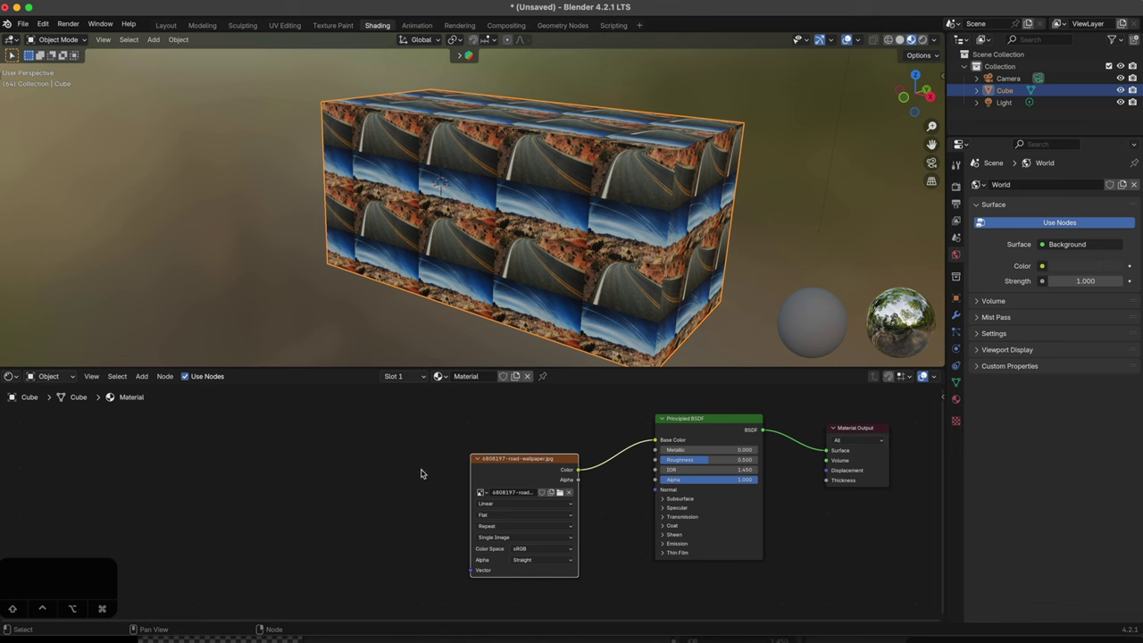
Step: Add linked Mapping and Texture Coordinate nodes to the road image texture with Node Wrangler, and delete both nodes
key(ctrl+t)
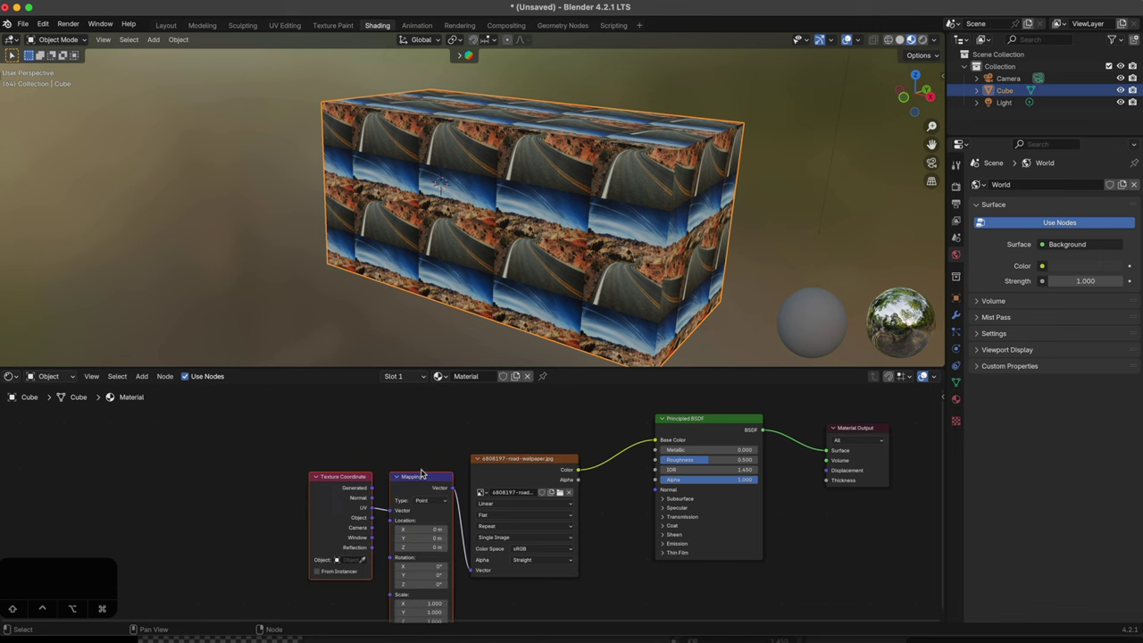
drag(333, 479, 288, 455)
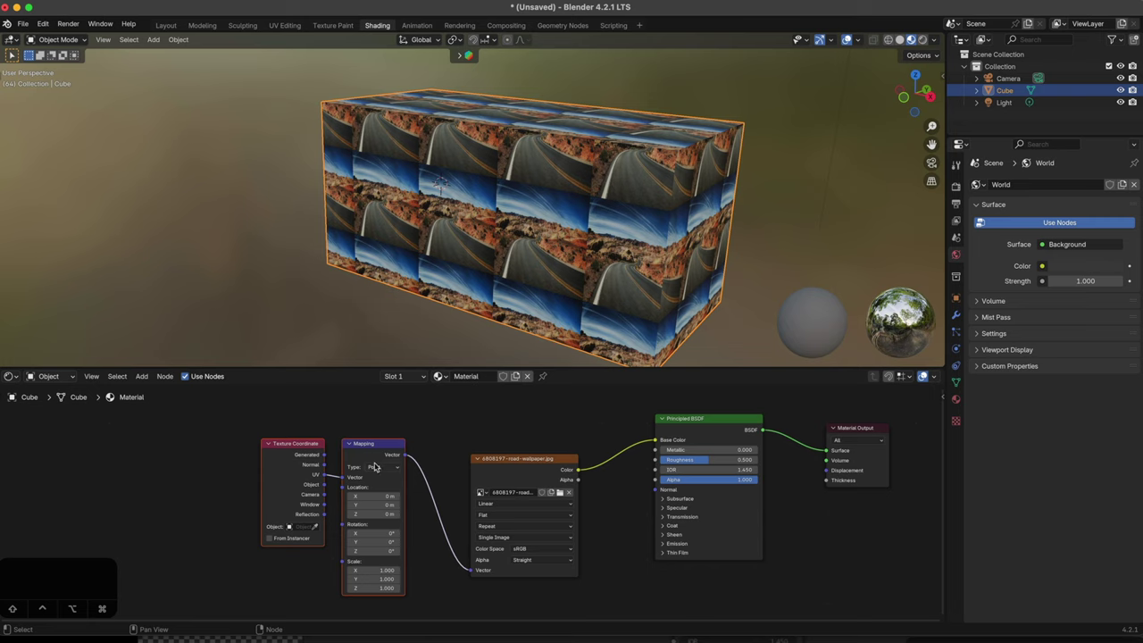
key(x)
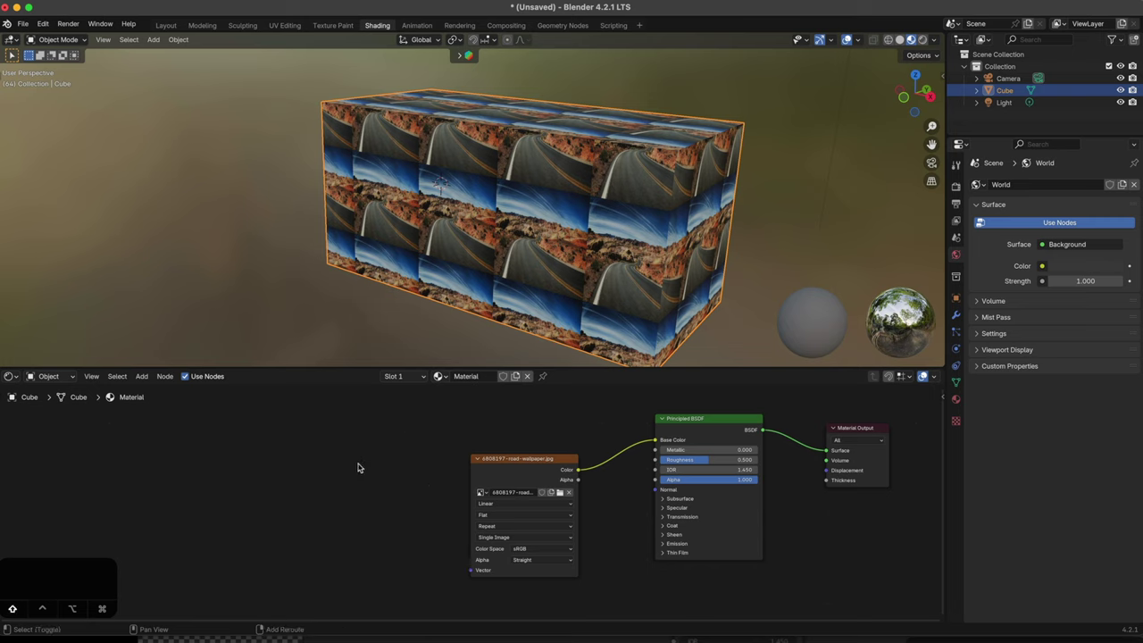
Step: Add a Mapping node before the road image texture and connect its Vector output to the texture's Vector input
key(shift+a)
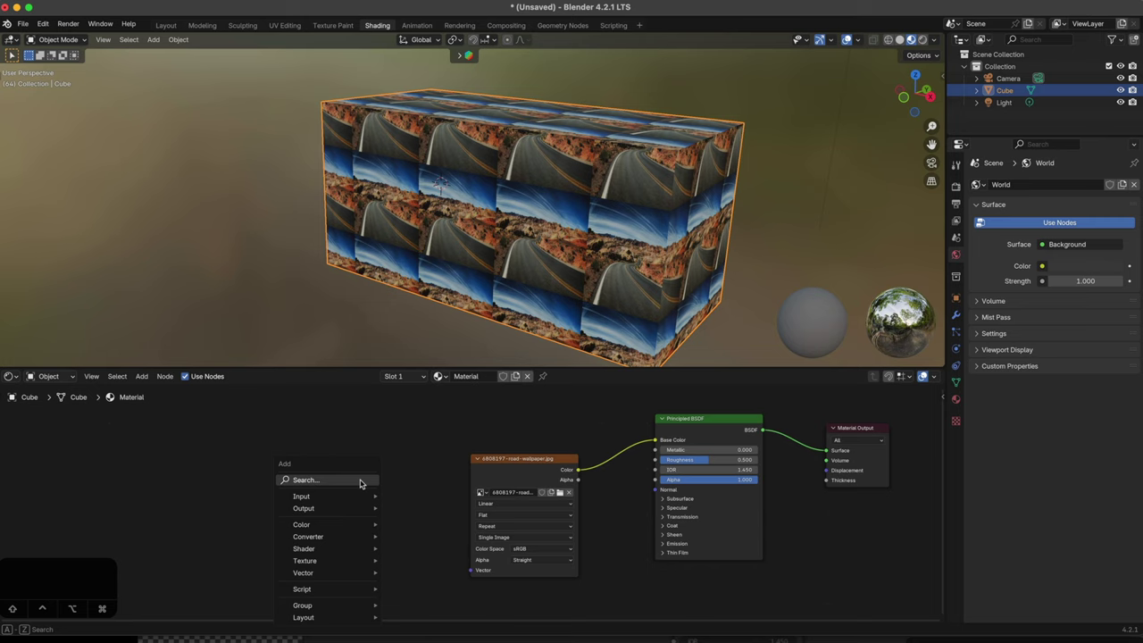
text(map)
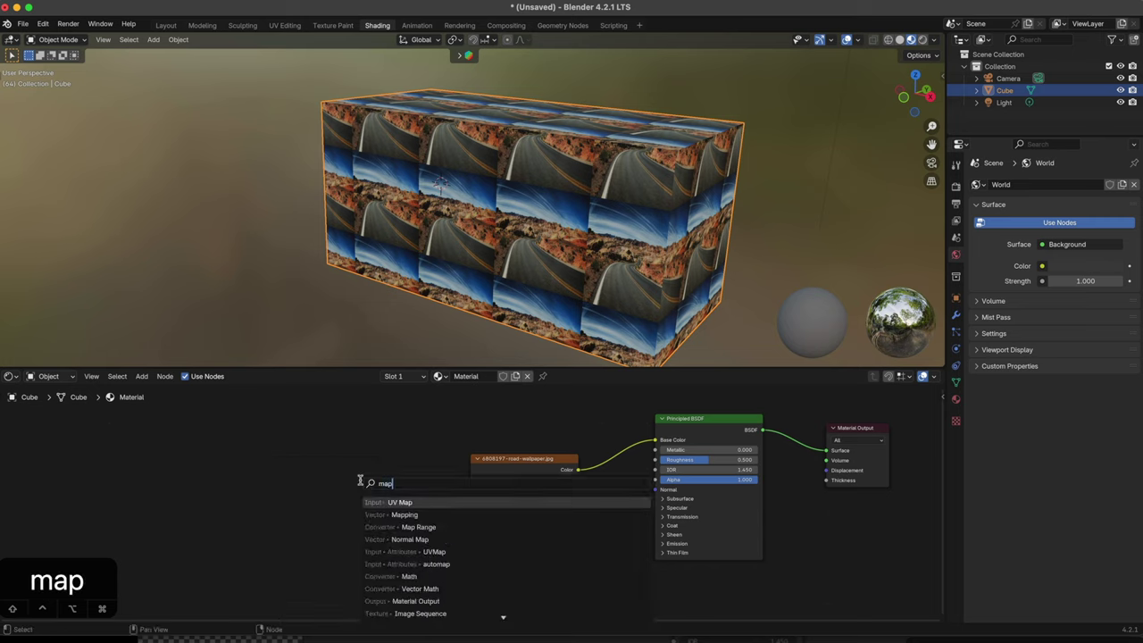
click(384, 515)
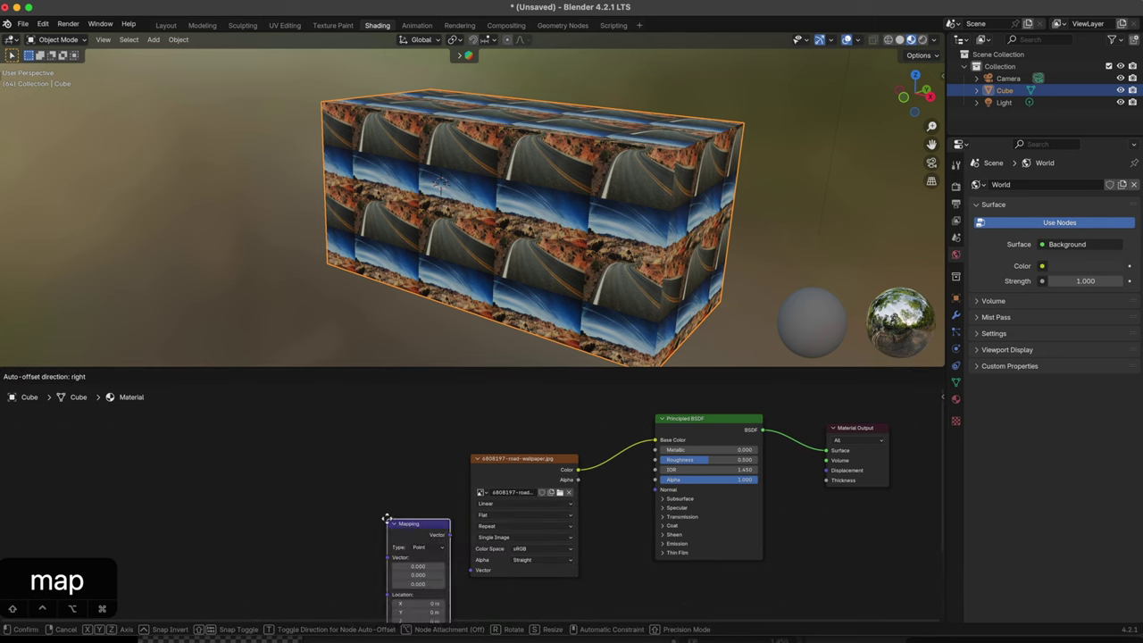
click(337, 413)
drag(401, 429, 466, 570)
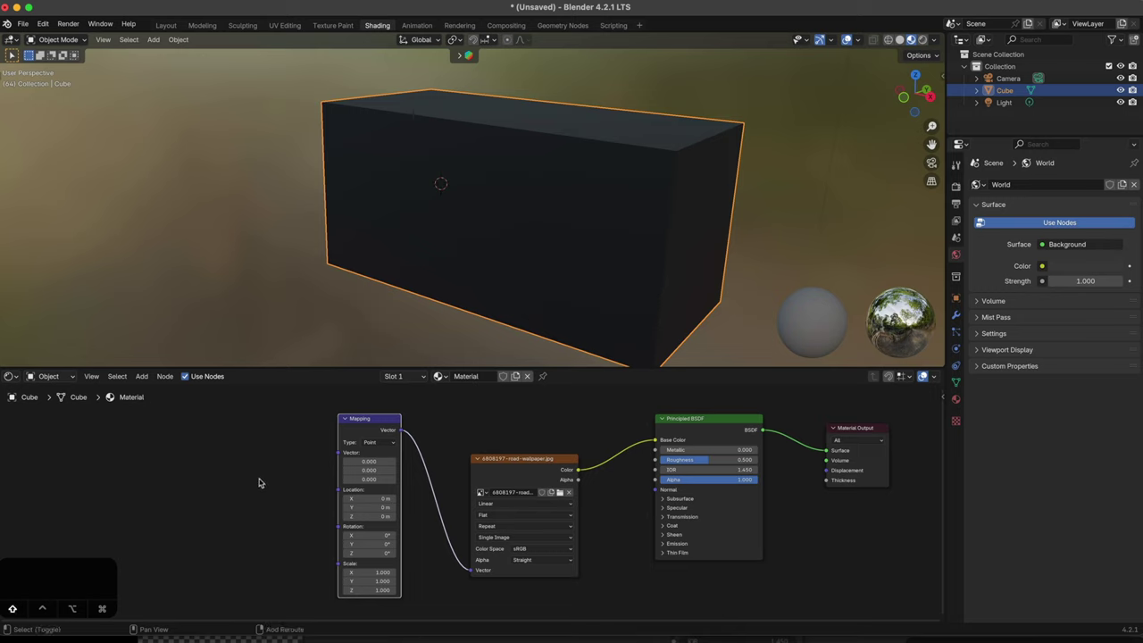
Step: Add a Texture Coordinate node and place it before the Mapping node
key(shift+a)
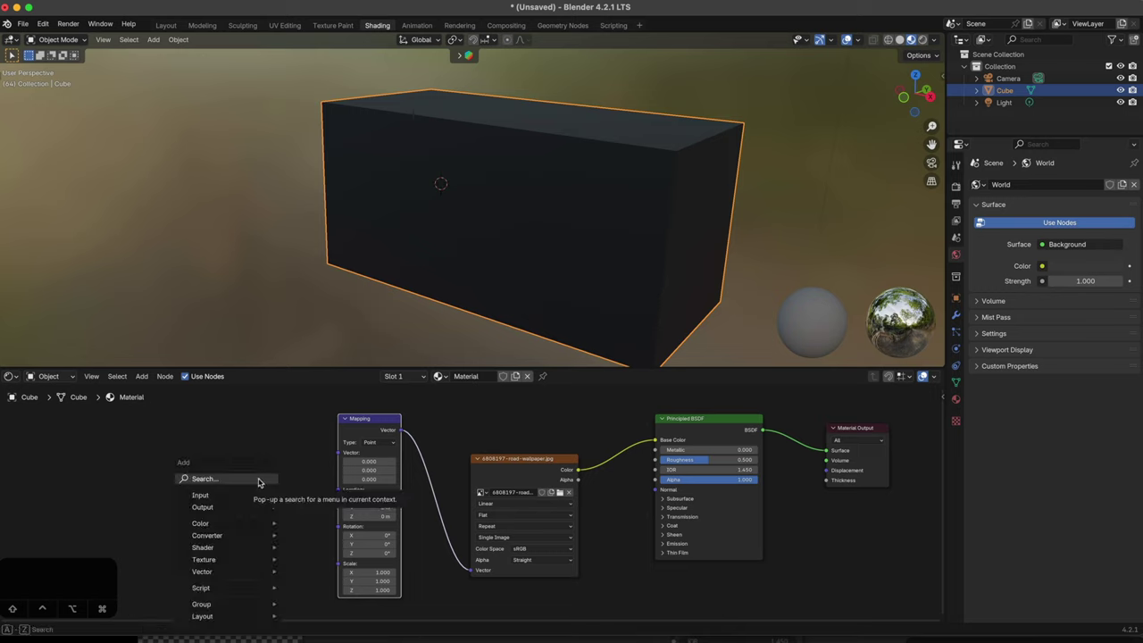
text(tex)
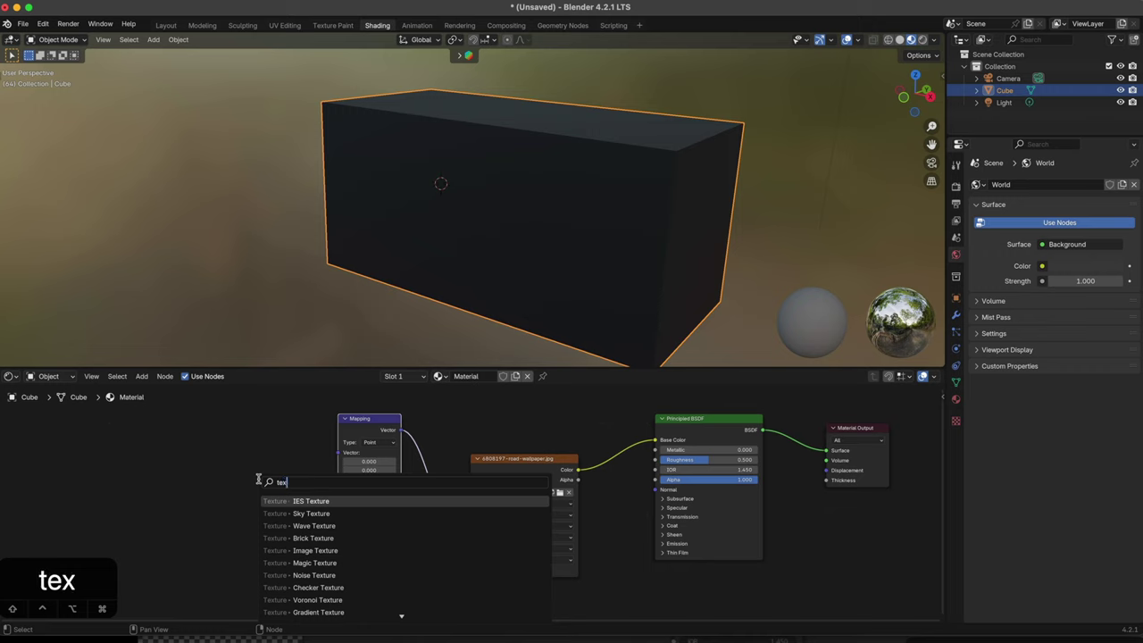
text(ture)
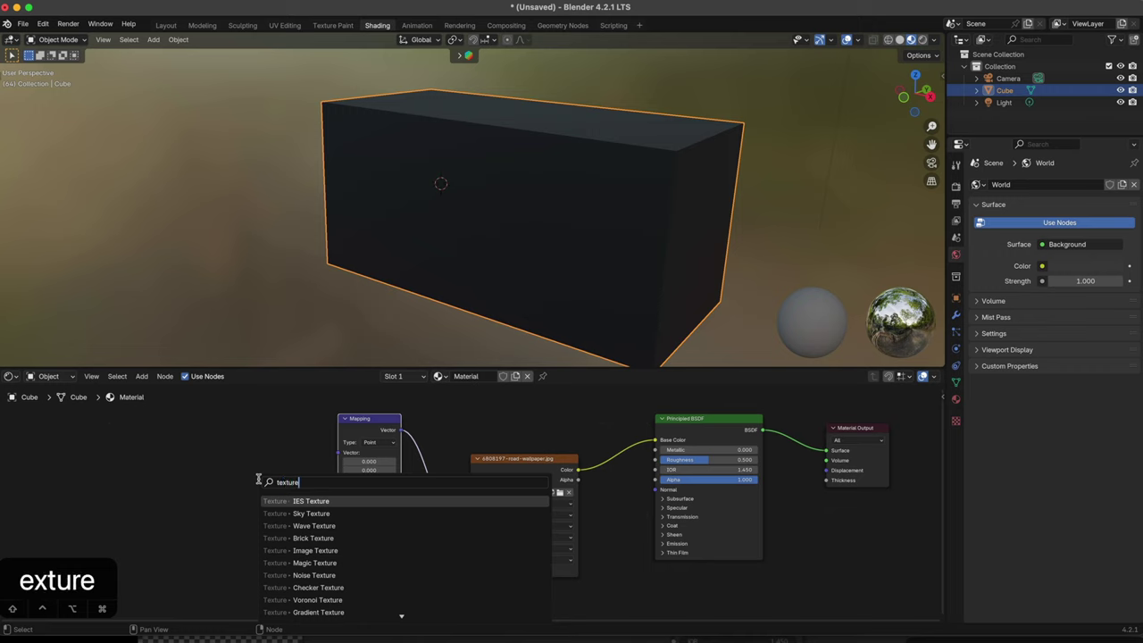
key(Down)
key(Down)
key(Down)
key(Down)
key(Down)
key(Down)
key(Down)
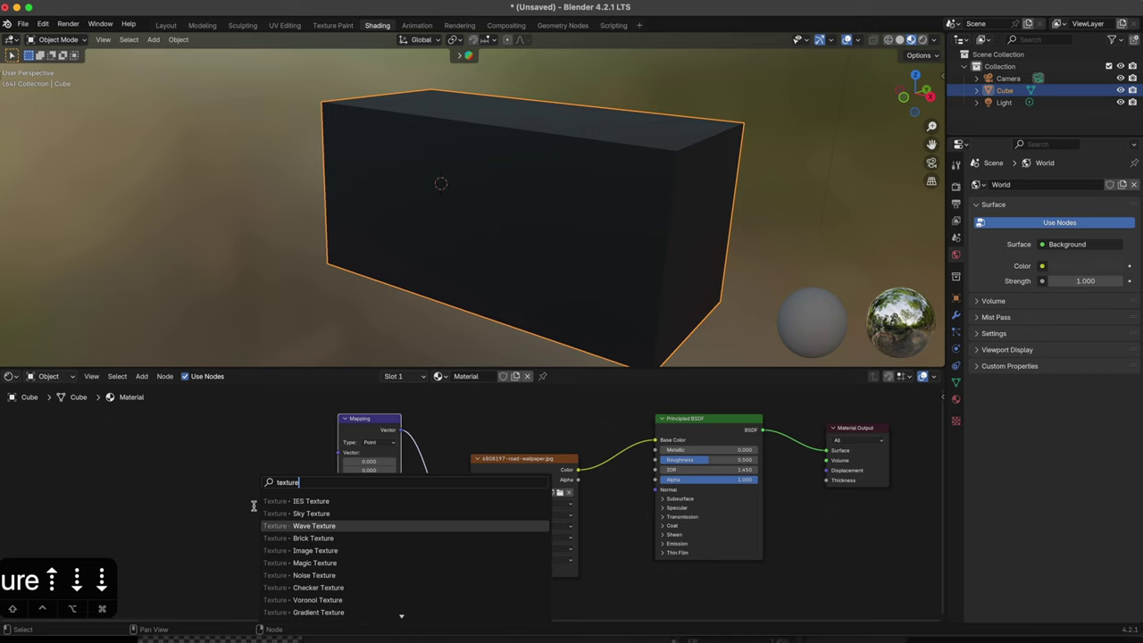
key(Down)
key(Down)
key(Down)
key(Down)
key(Down)
key(Down)
key(Down)
key(Down)
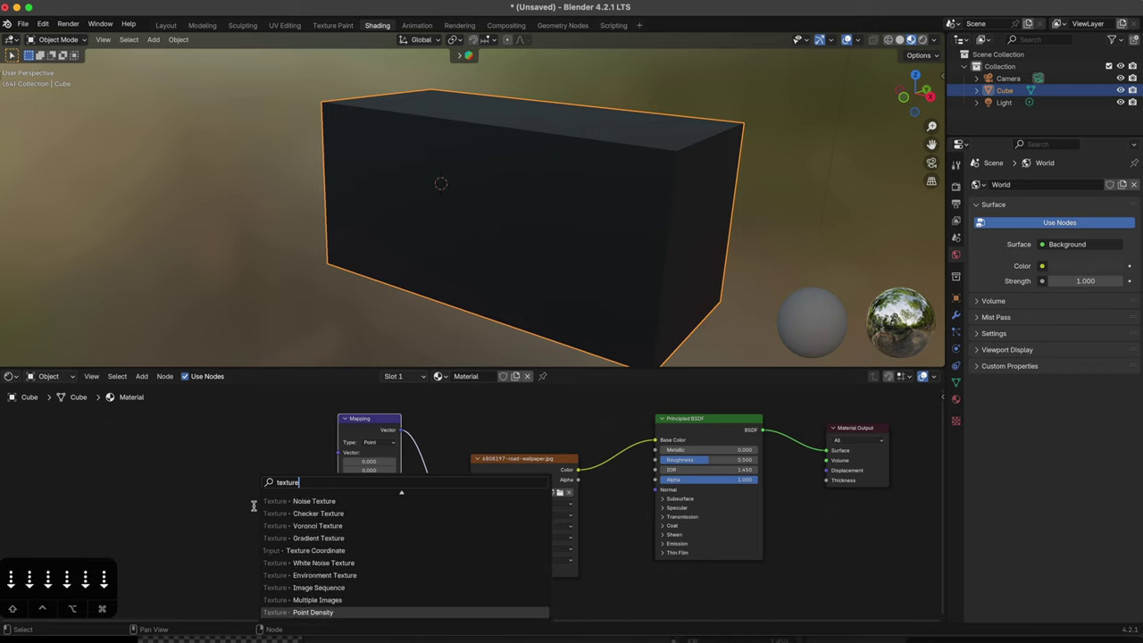
click(302, 551)
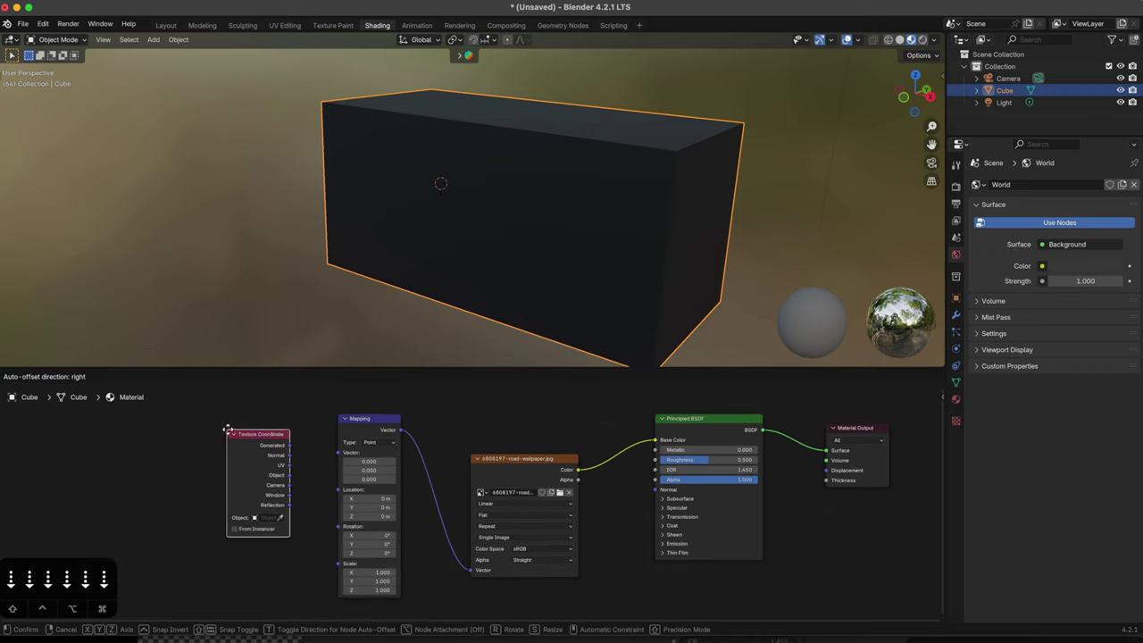
click(304, 459)
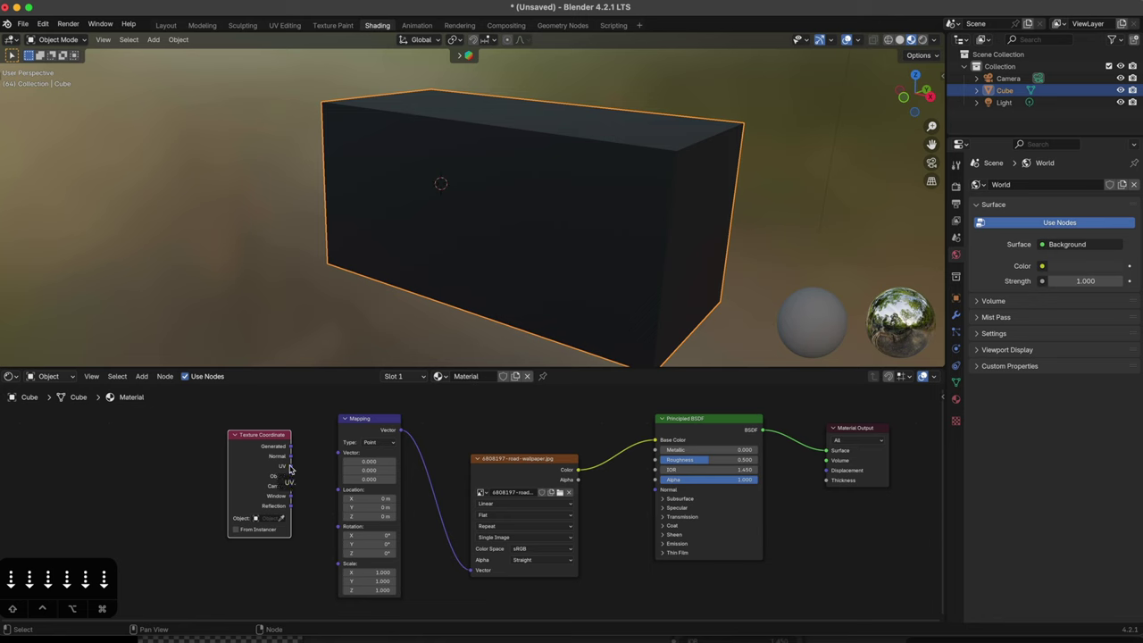
Step: Connect the UV output of the Texture Coordinate node to the Mapping node's Vector input, and tidy the two nodes
drag(289, 466, 339, 460)
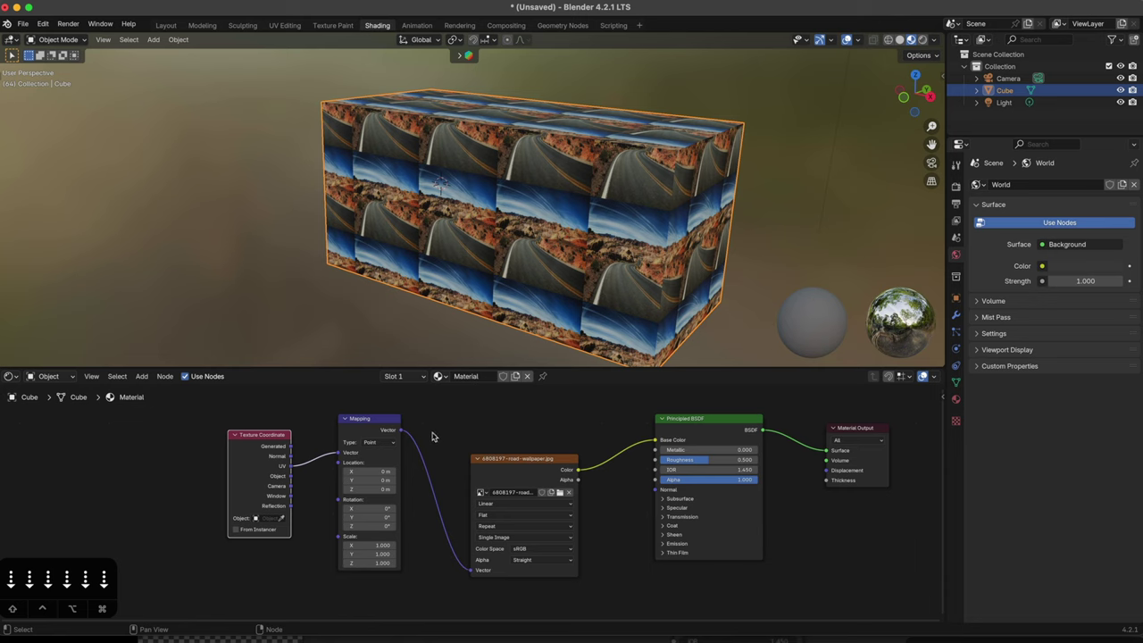
drag(266, 450, 349, 414)
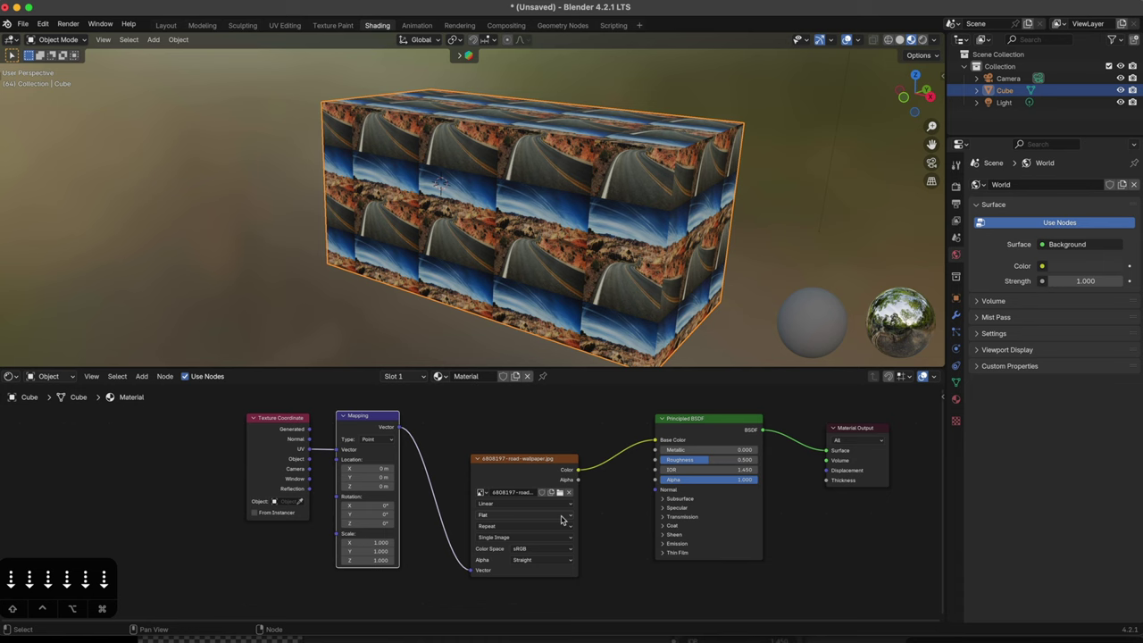
scroll(561, 521, right, 3)
scroll(551, 524, up, 2)
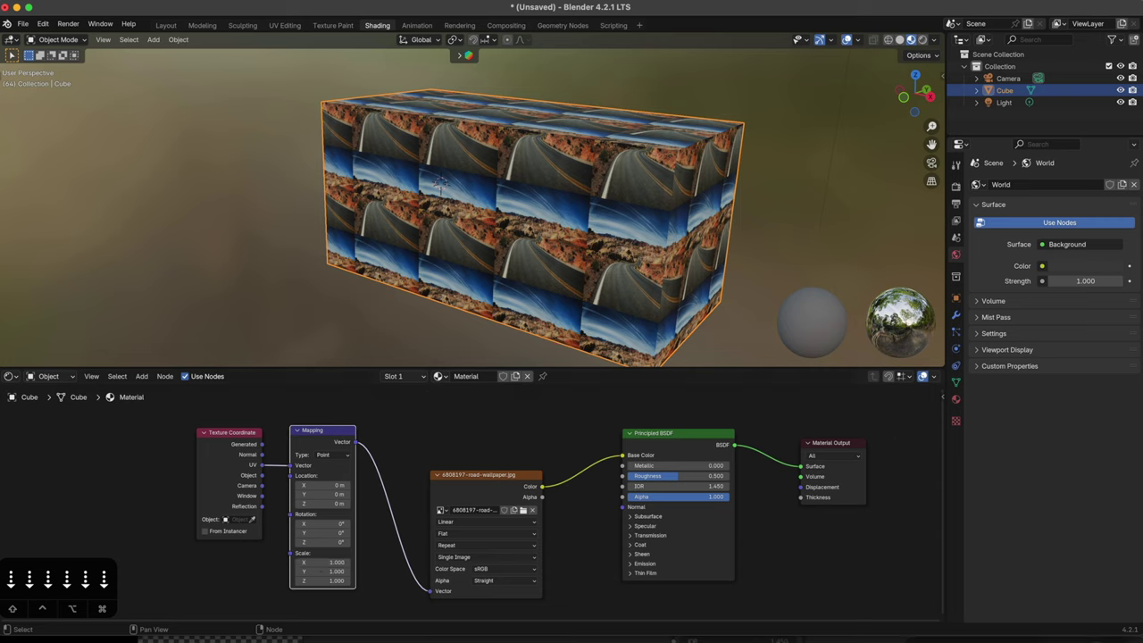
Step: Find and open the Calculator app
key(super+space)
text(cal)
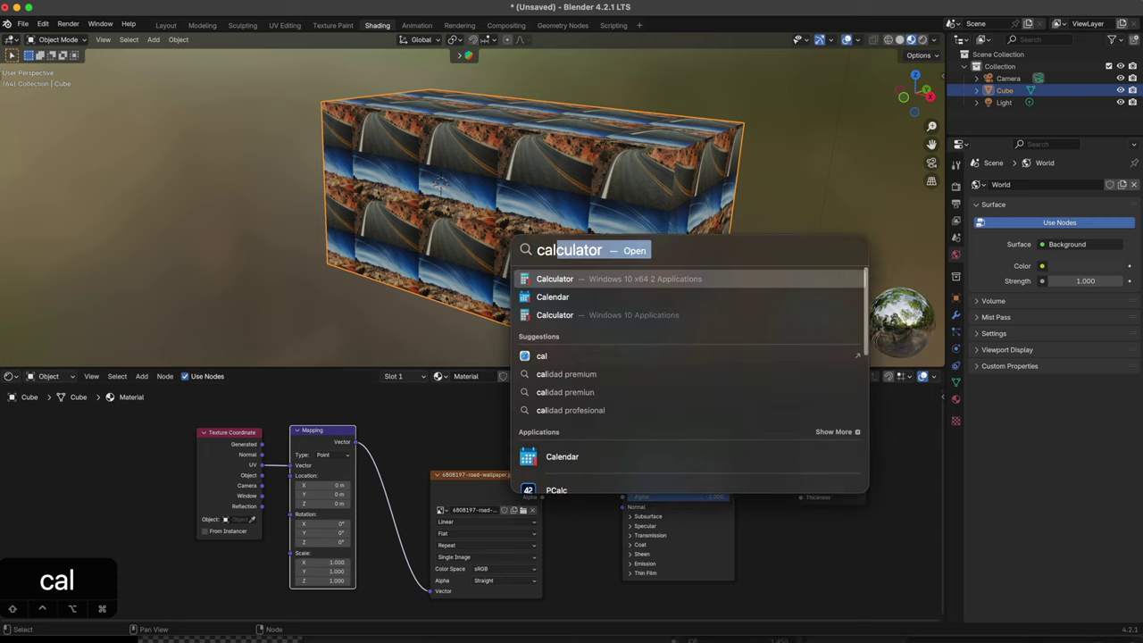
key(Return)
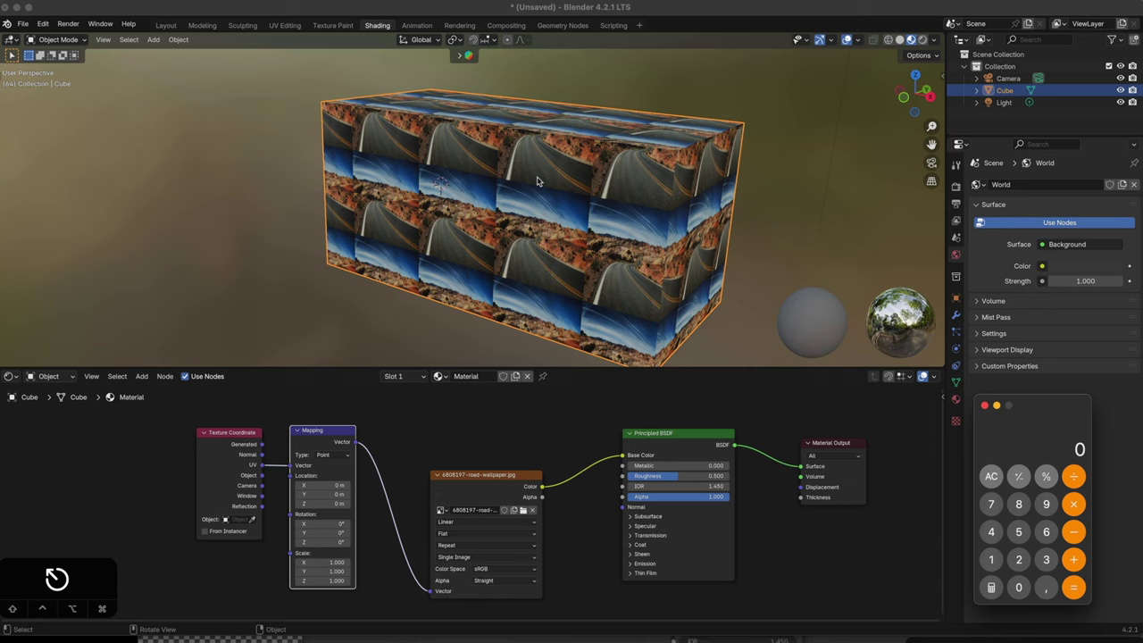
Step: Open the Apply transform options for the textured box in Object Mode
click(319, 157)
key(ctrl)
key(ctrl+a)
click(618, 249)
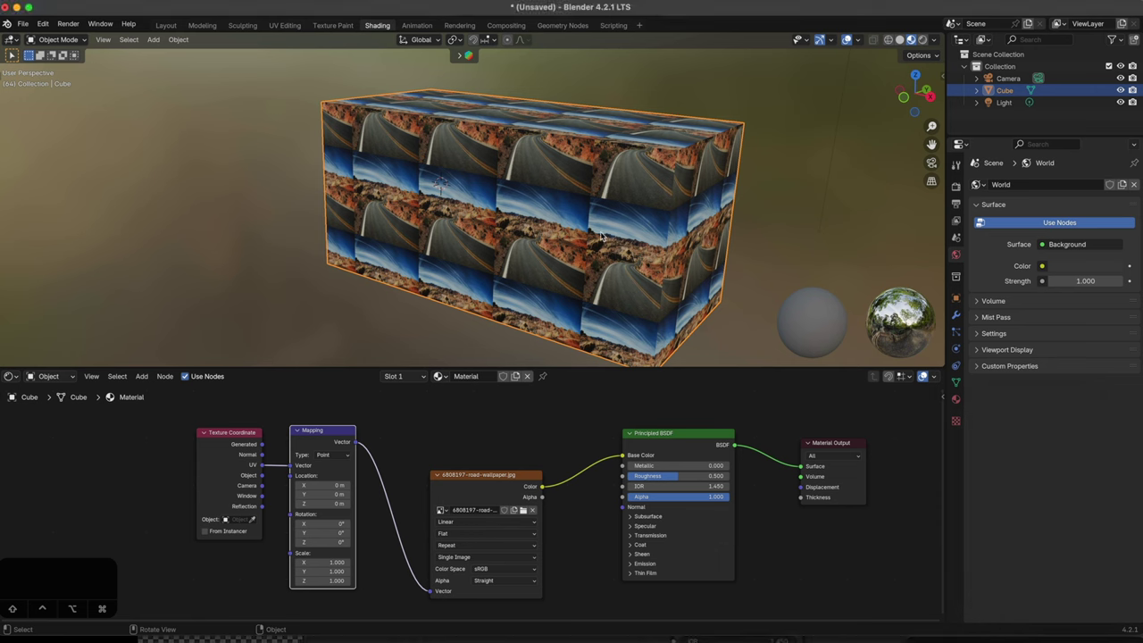
Step: Switch to the Calculator, move it clear of the nodes, and calculate 2 × 0.2
key(super+Tab)
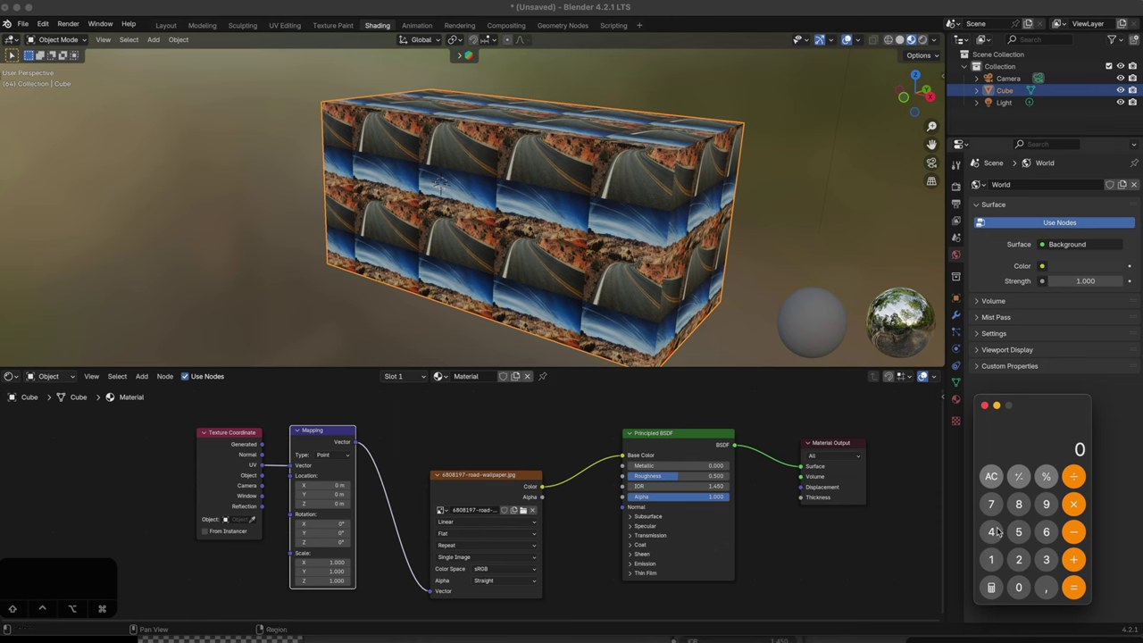
drag(1053, 408, 1069, 408)
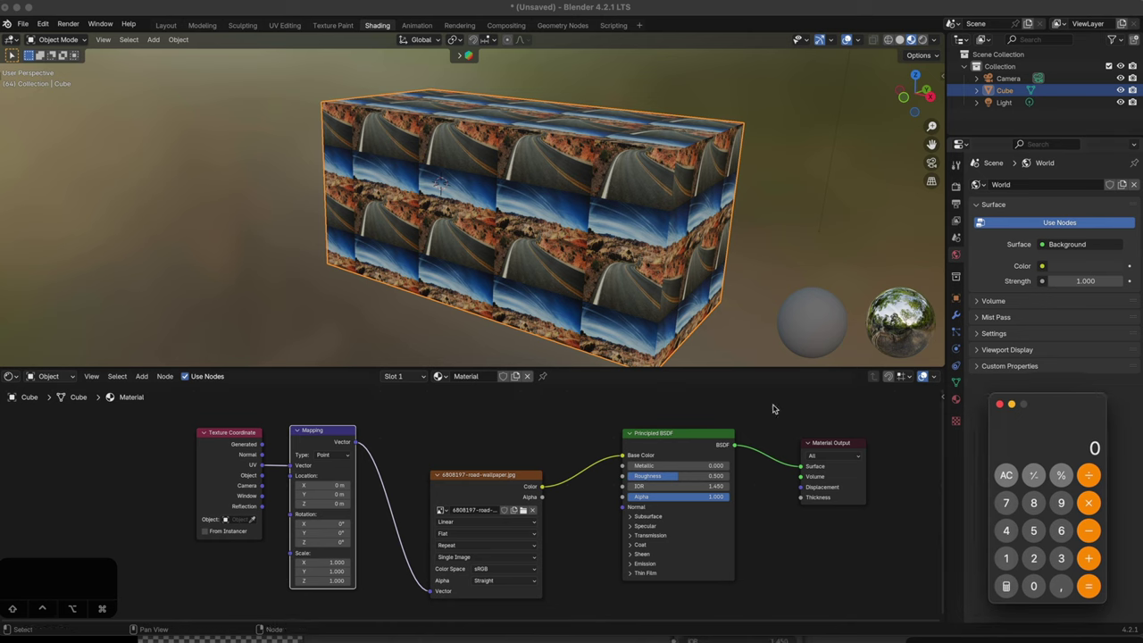
click(1033, 559)
key(asterisk)
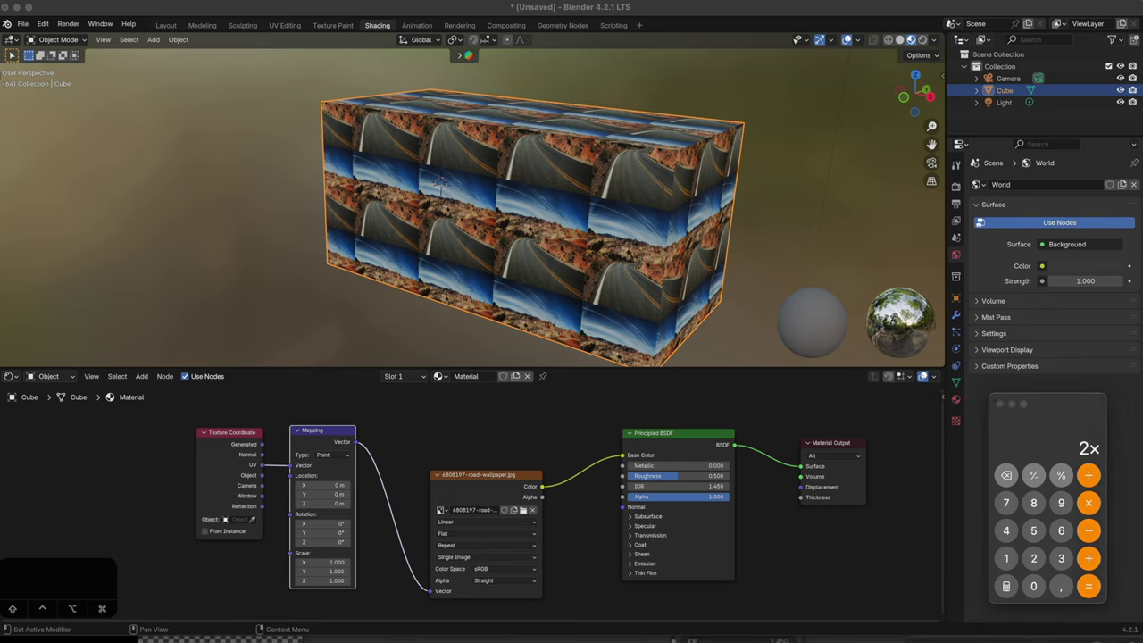
click(1036, 590)
click(1059, 587)
click(1034, 560)
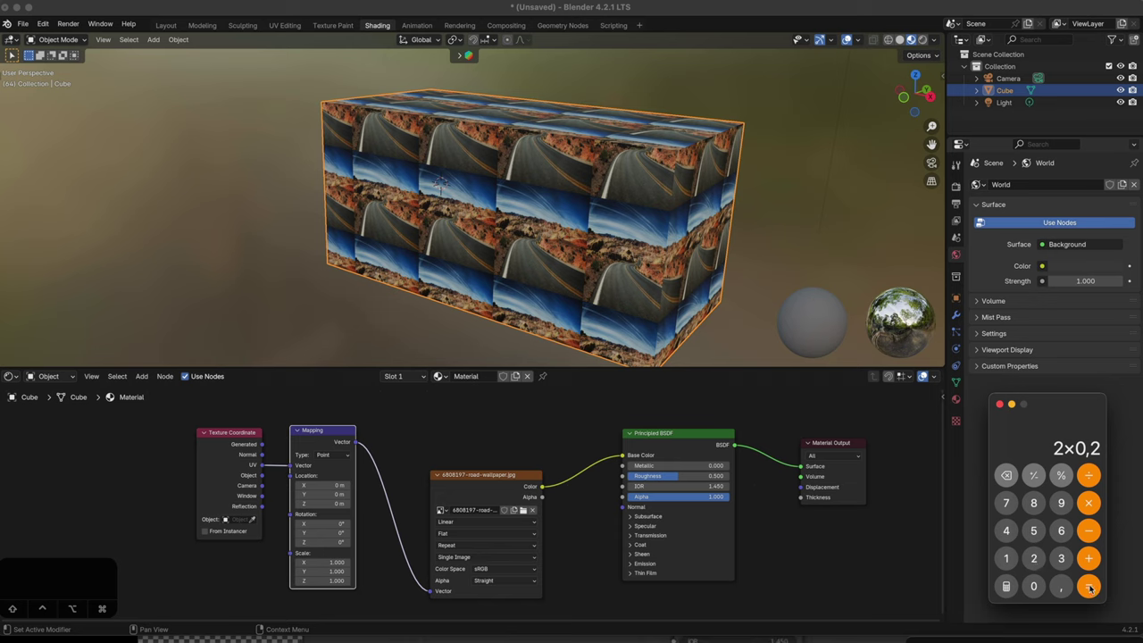
click(1089, 587)
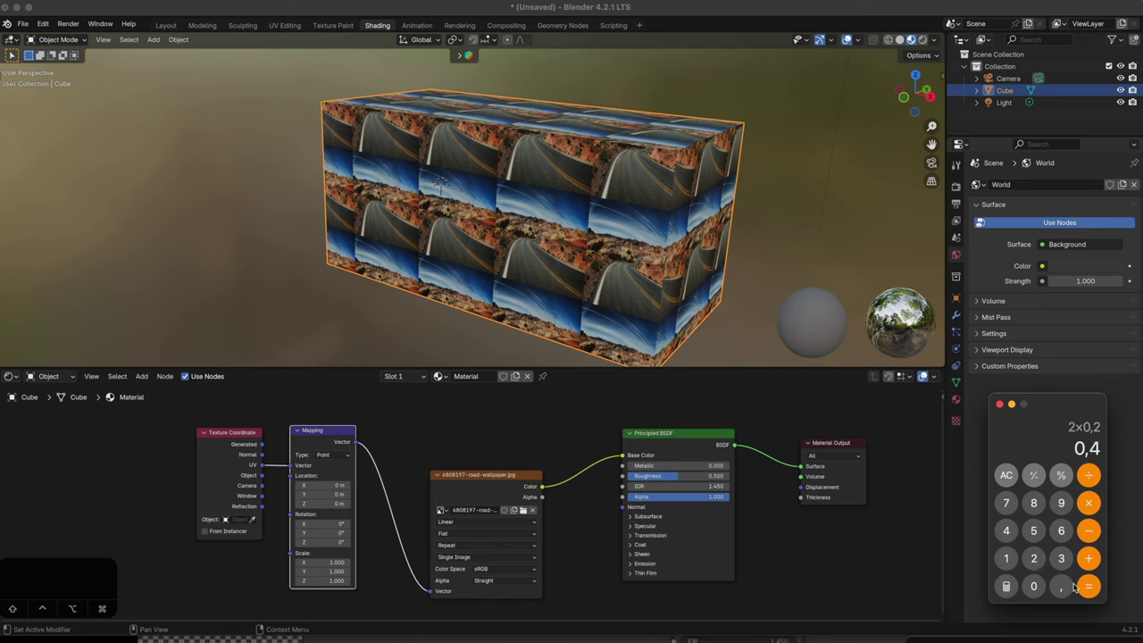
Step: Calculate 1 × 0.2 in the Calculator
click(1006, 558)
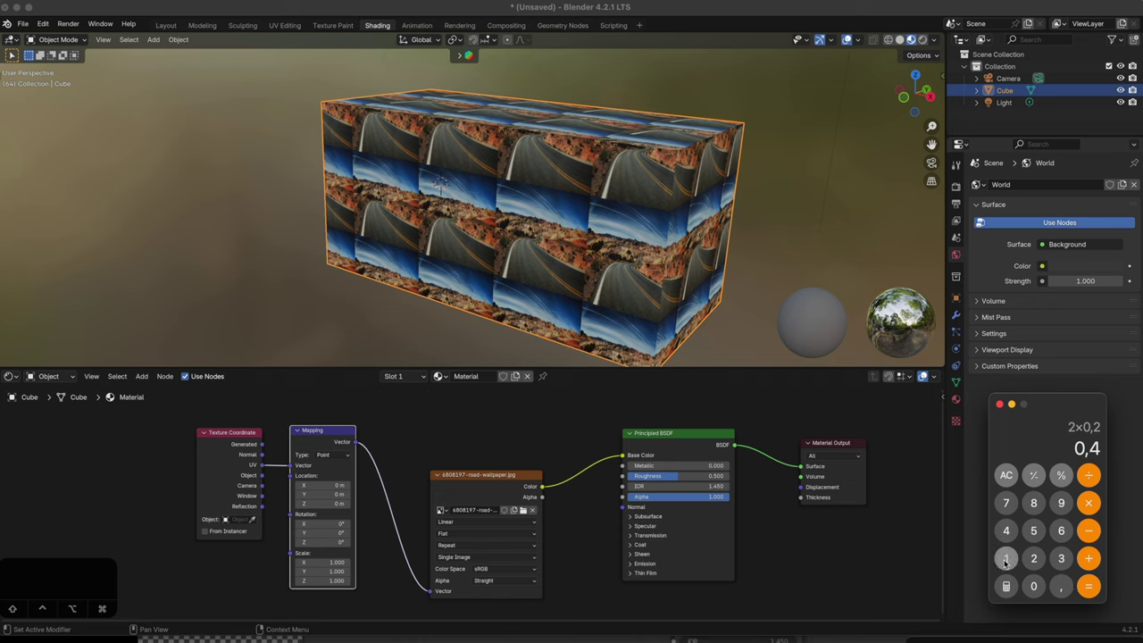
click(1090, 512)
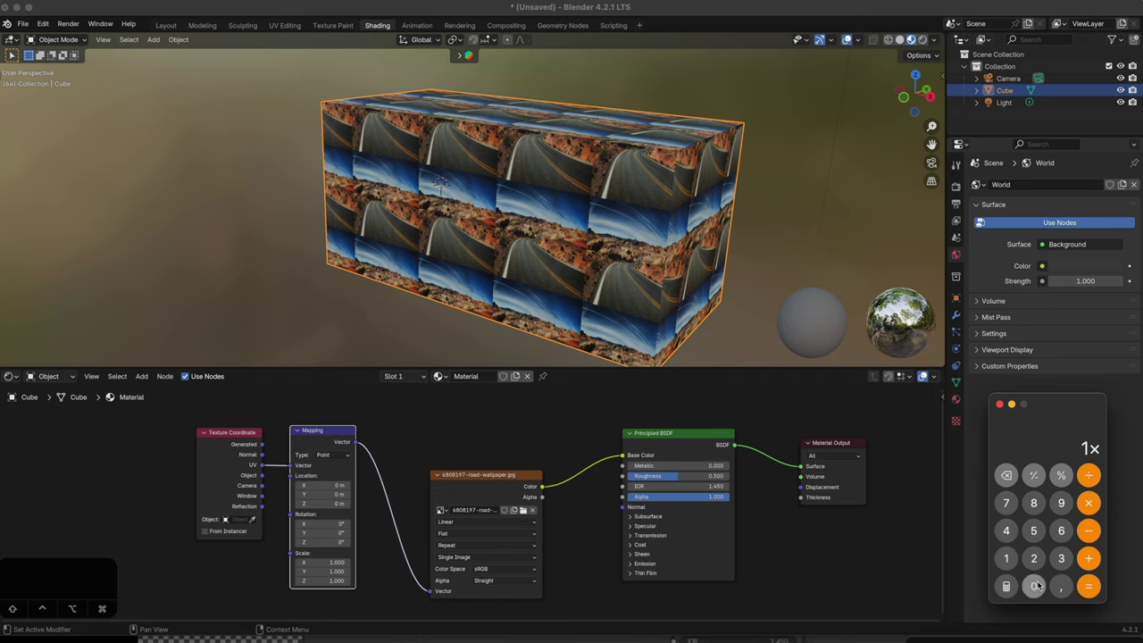
click(1033, 585)
click(1061, 585)
click(1034, 558)
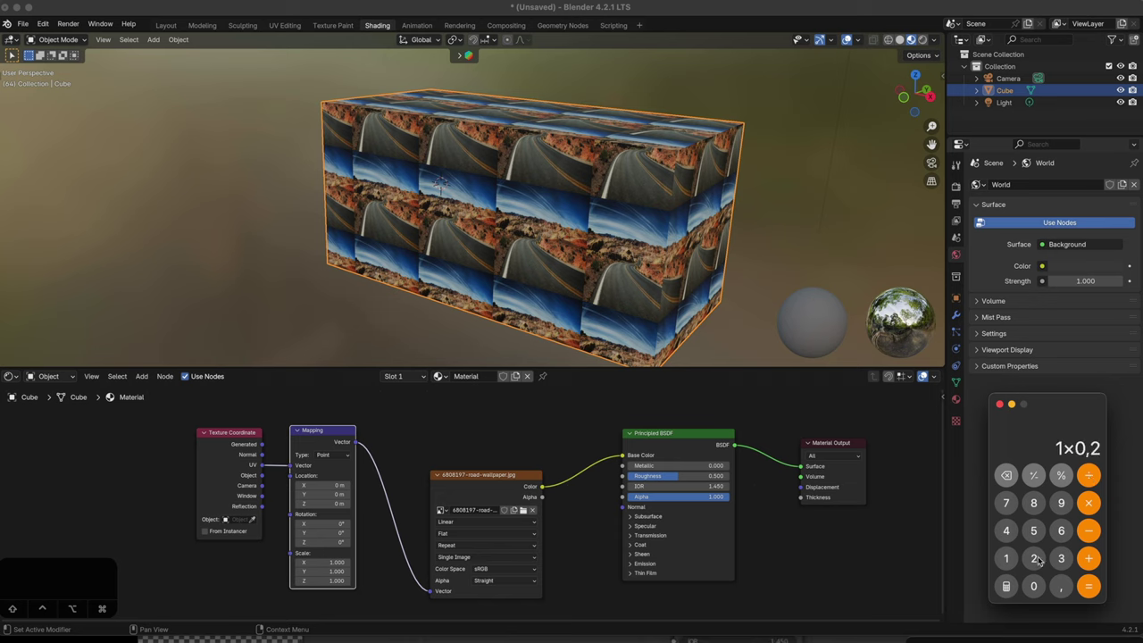
click(1089, 586)
Step: Try calculating 1 x 0.1 in Spotlight Search, and close the Calculator
key(super+space)
text(1 x 2)
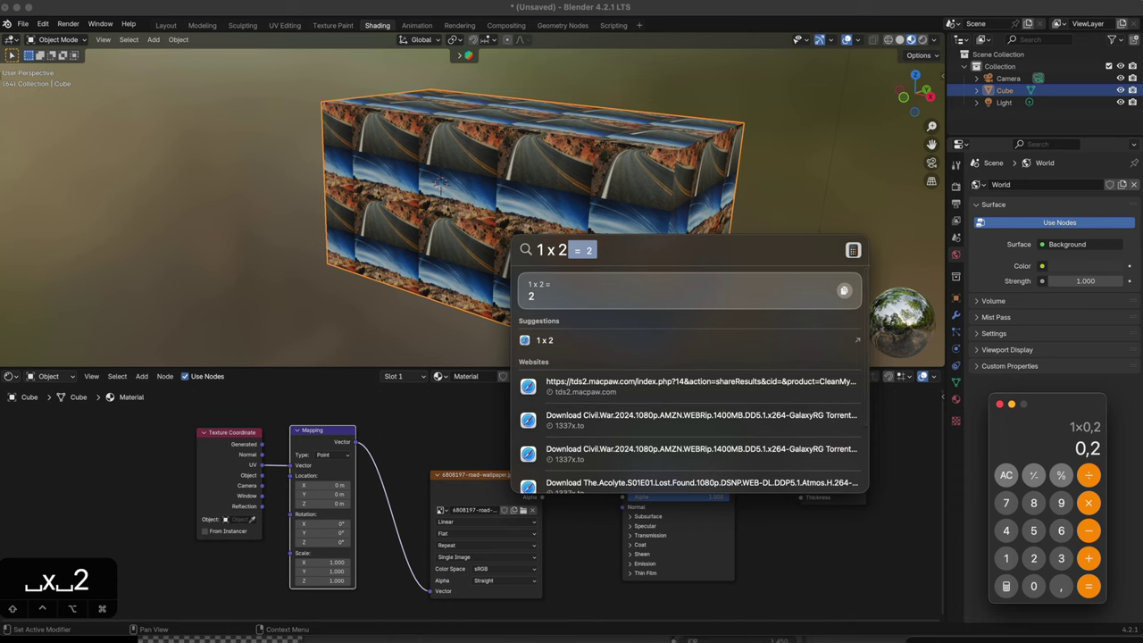
key(BackSpace)
key(BackSpace)
text(0)
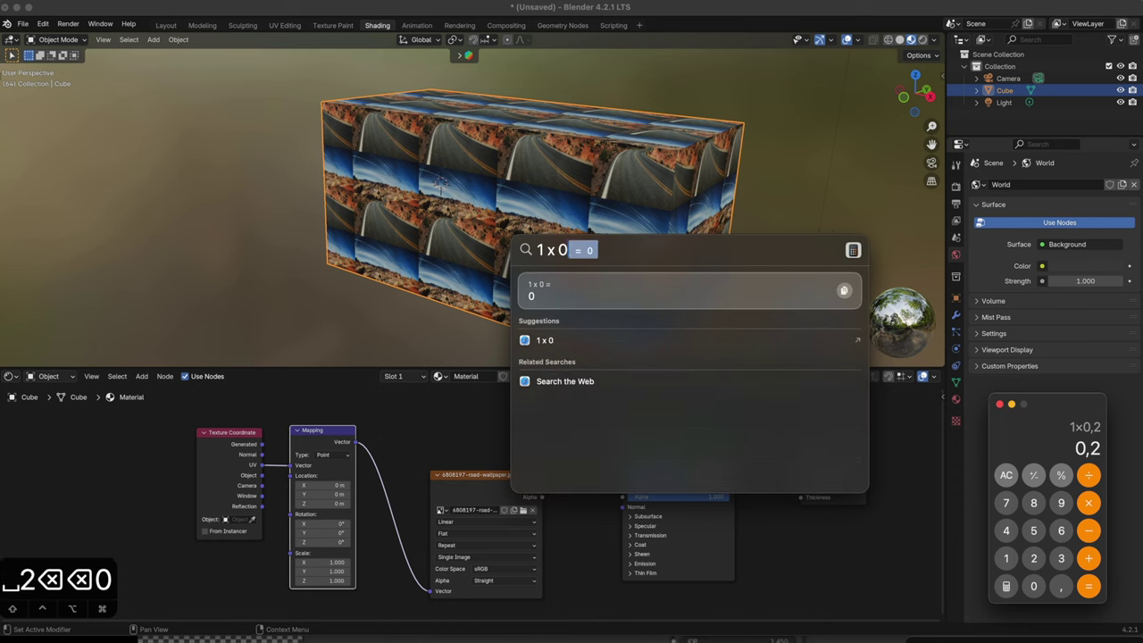
text(.1)
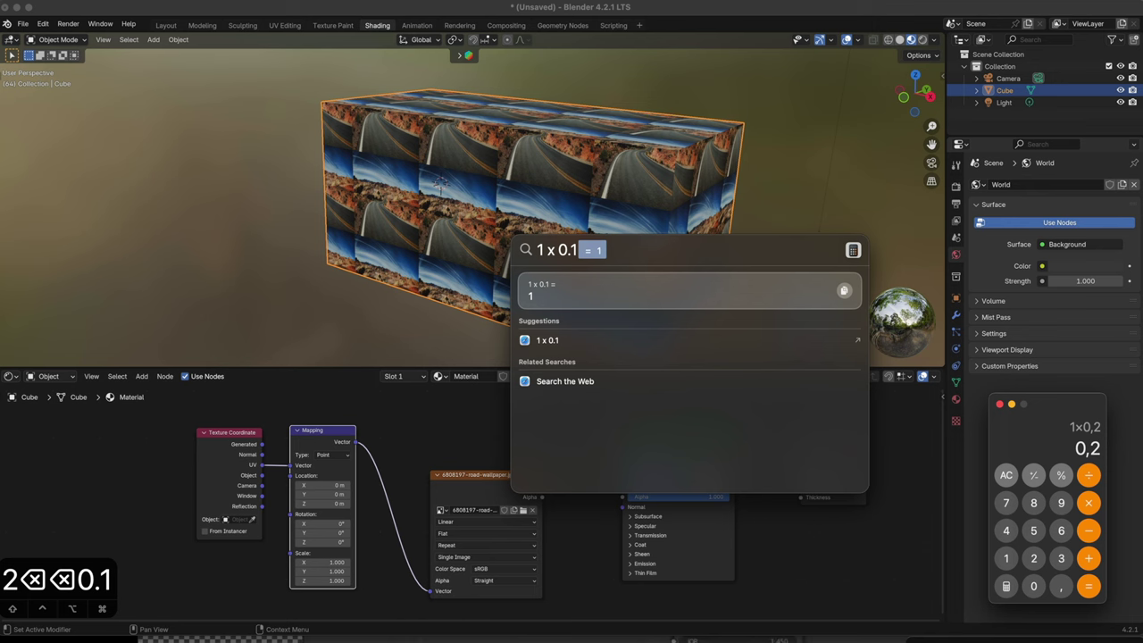
key(Escape)
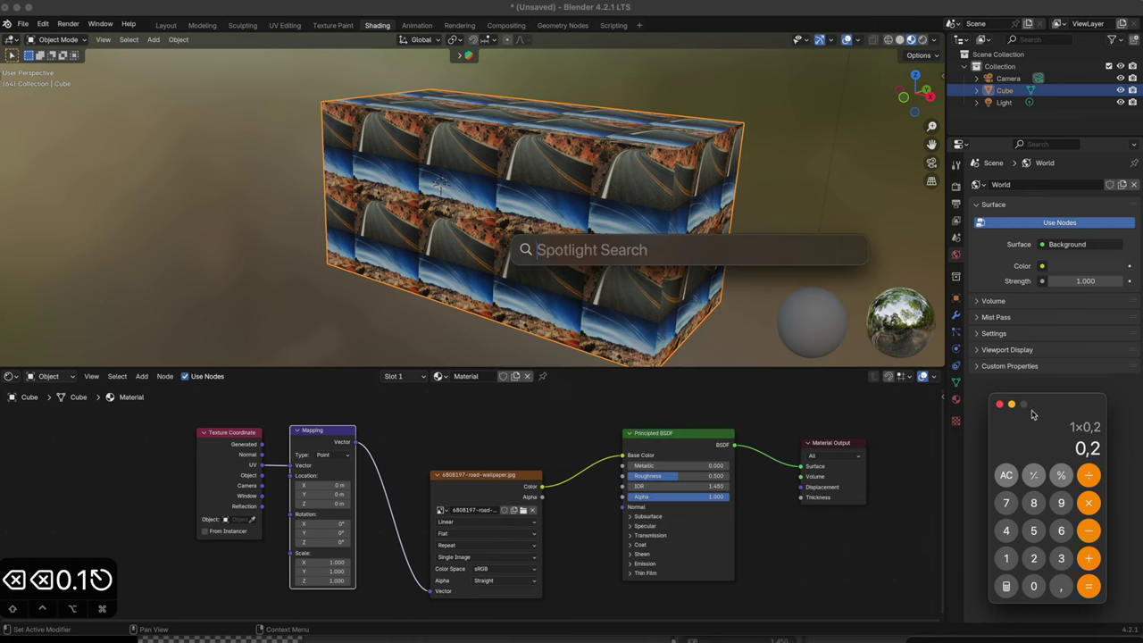
key(Escape)
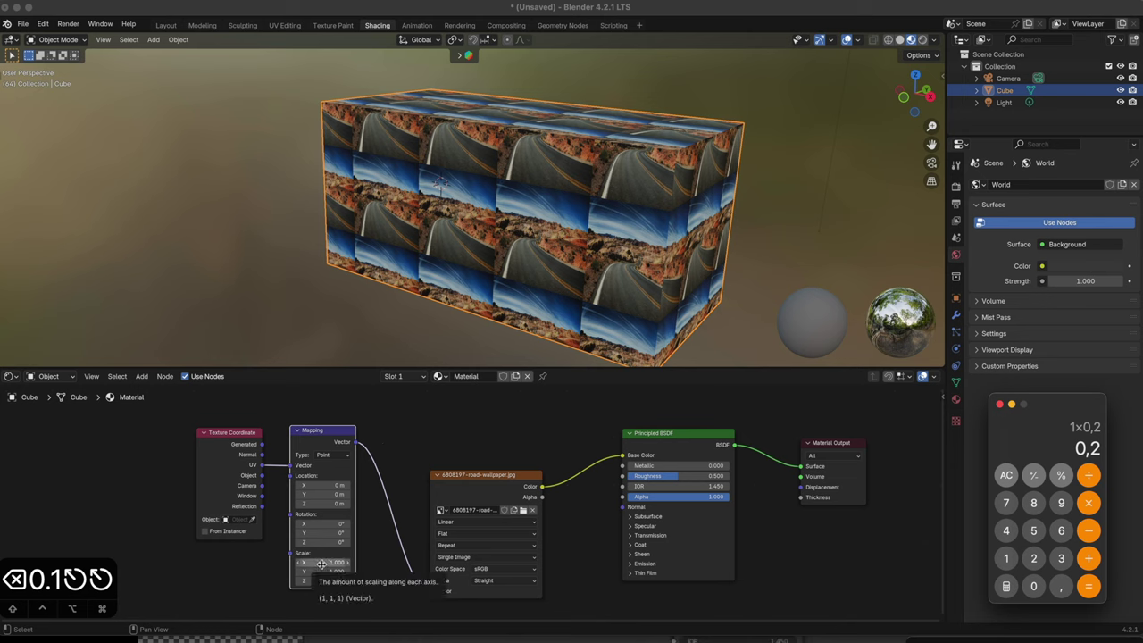
click(1001, 406)
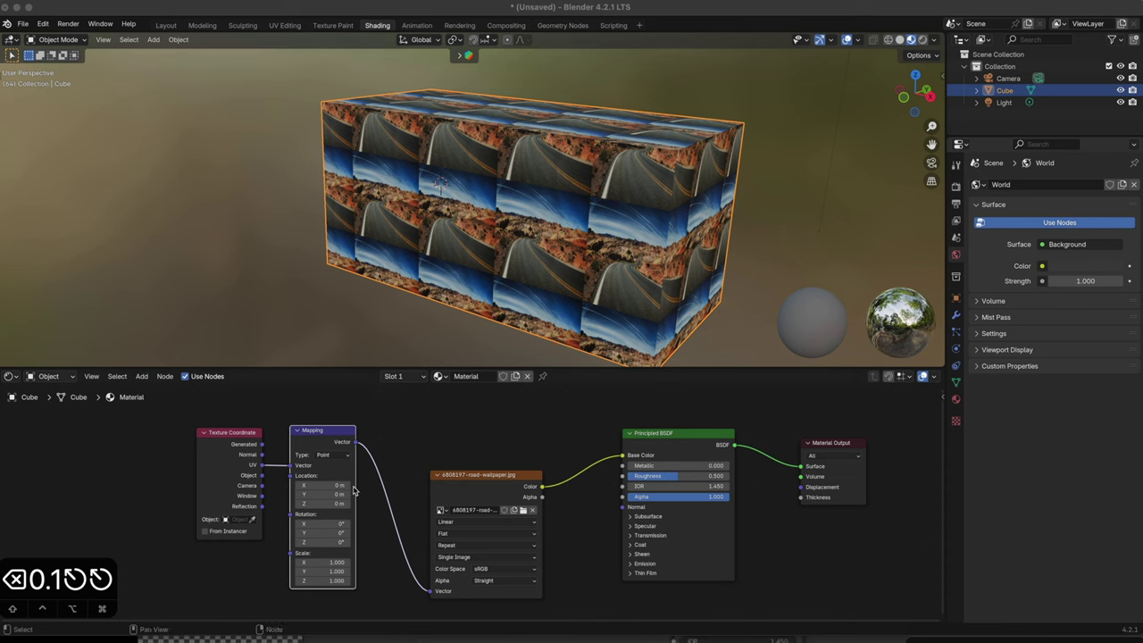
Step: Set the Mapping node's X, Y and Z scale to 0.1 to enlarge the road texture
click(320, 563)
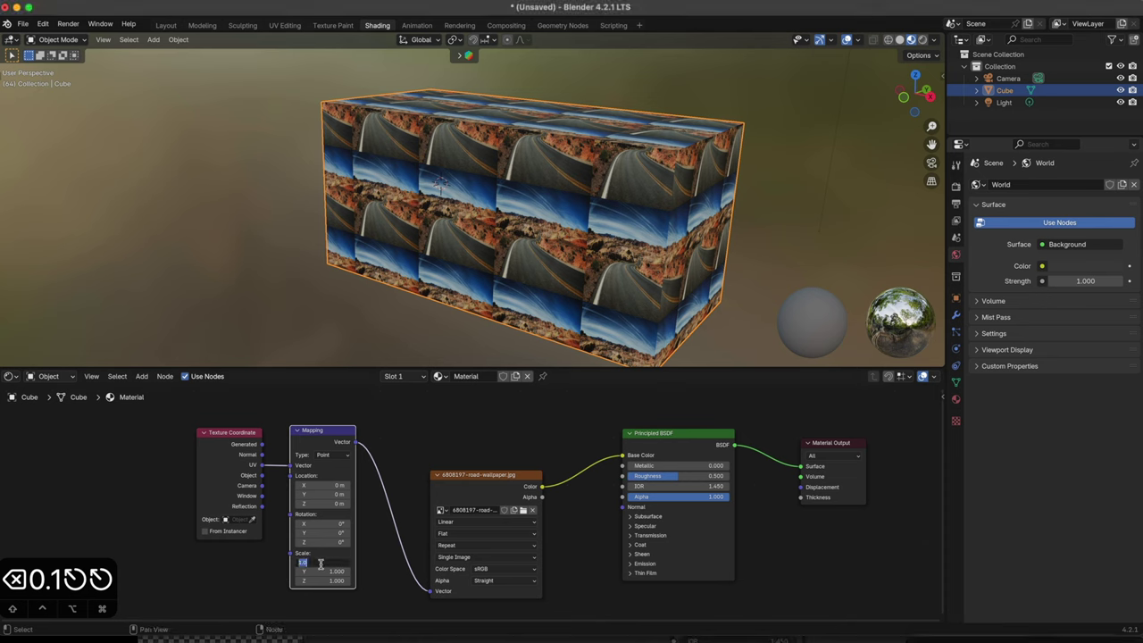
text(.1)
key(super+c)
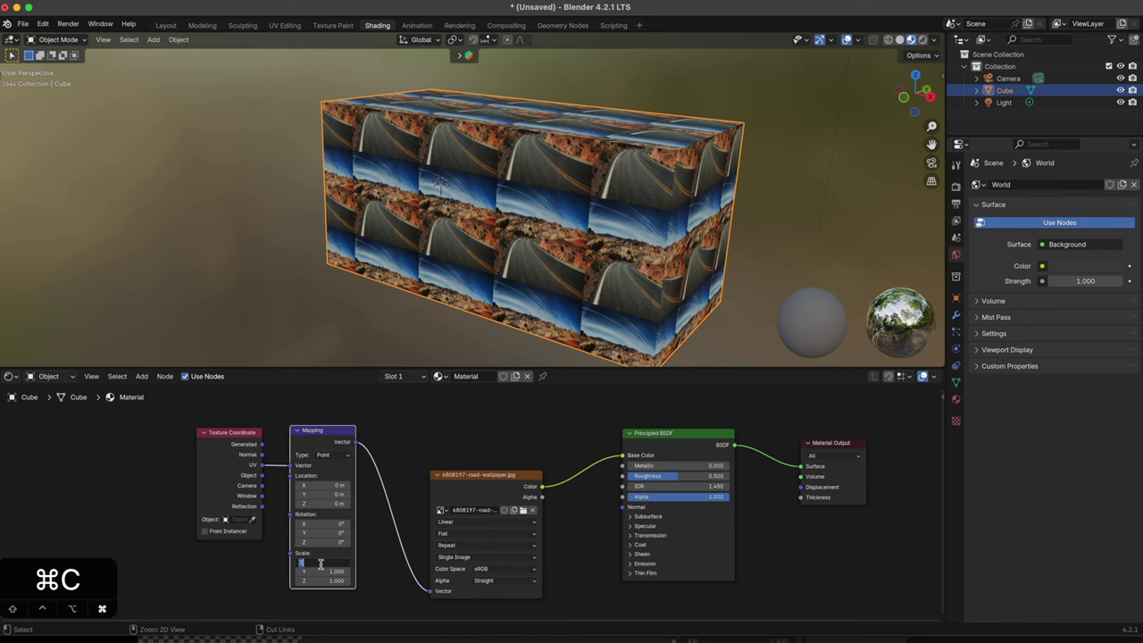
key(Return)
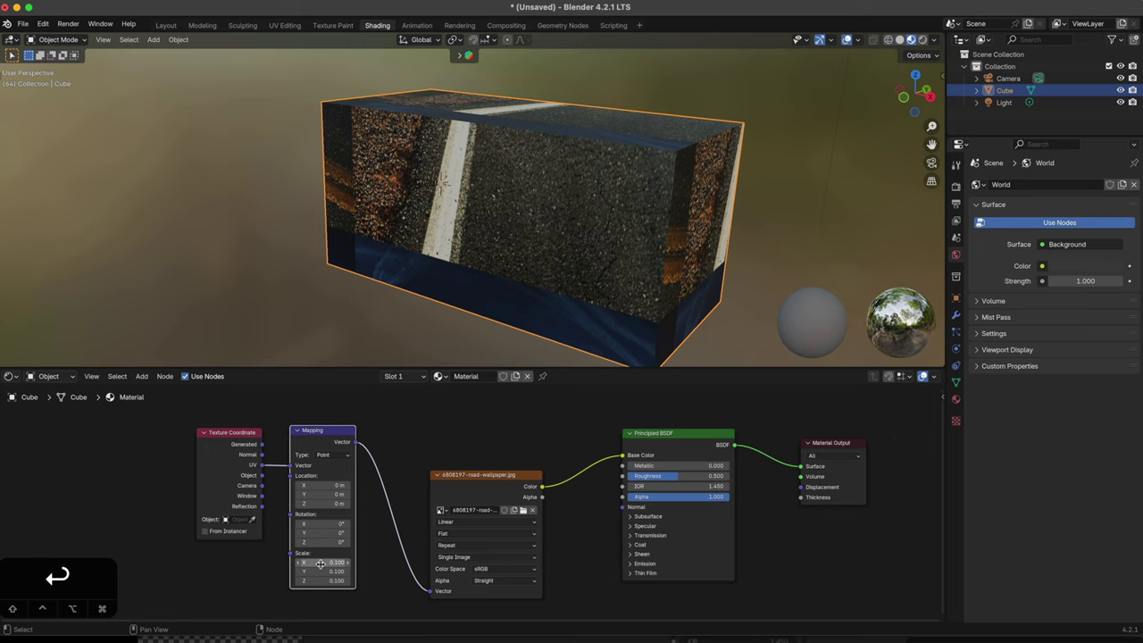
Step: Set the Mapping node's scale to 2 on all three axes, copying the X value into Y and Z
click(320, 563)
text(2)
key(super+c)
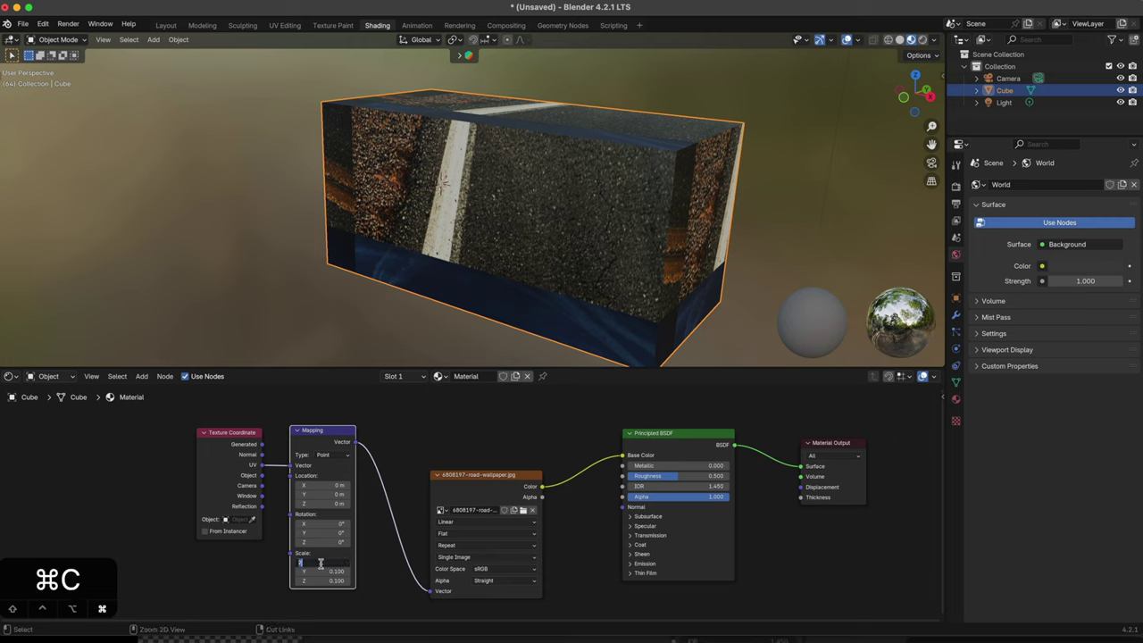
key(Tab)
key(super+v)
key(Tab)
key(super+v)
key(Return)
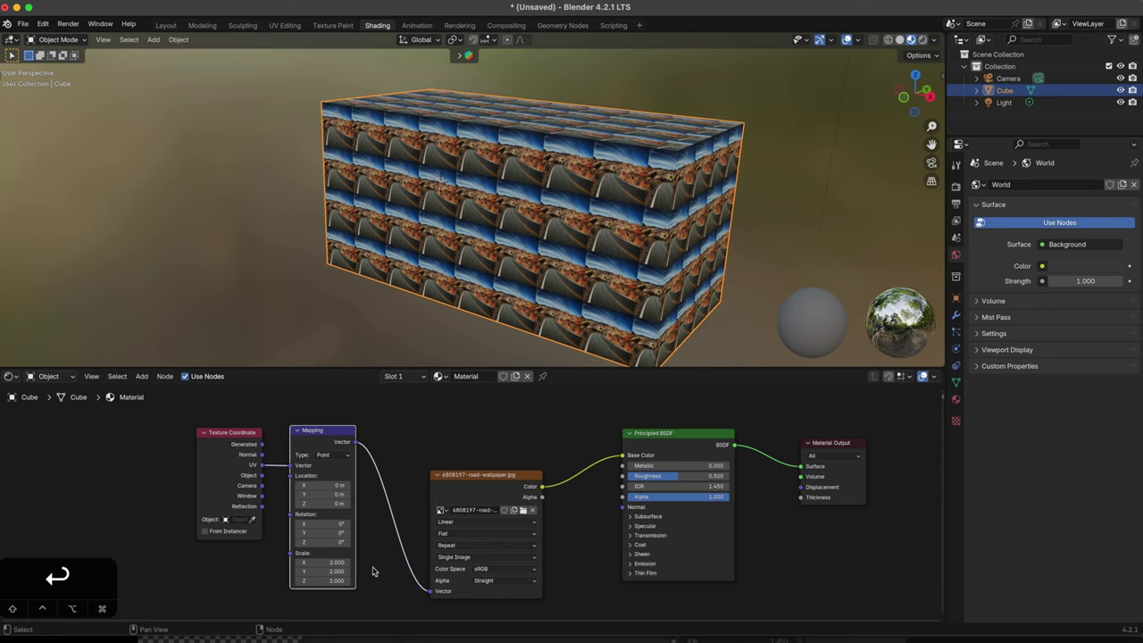
Step: Set the Mapping node's X, Y and Z scale to 0.3
click(325, 562)
text(.3)
key(Tab)
text(.3)
key(Tab)
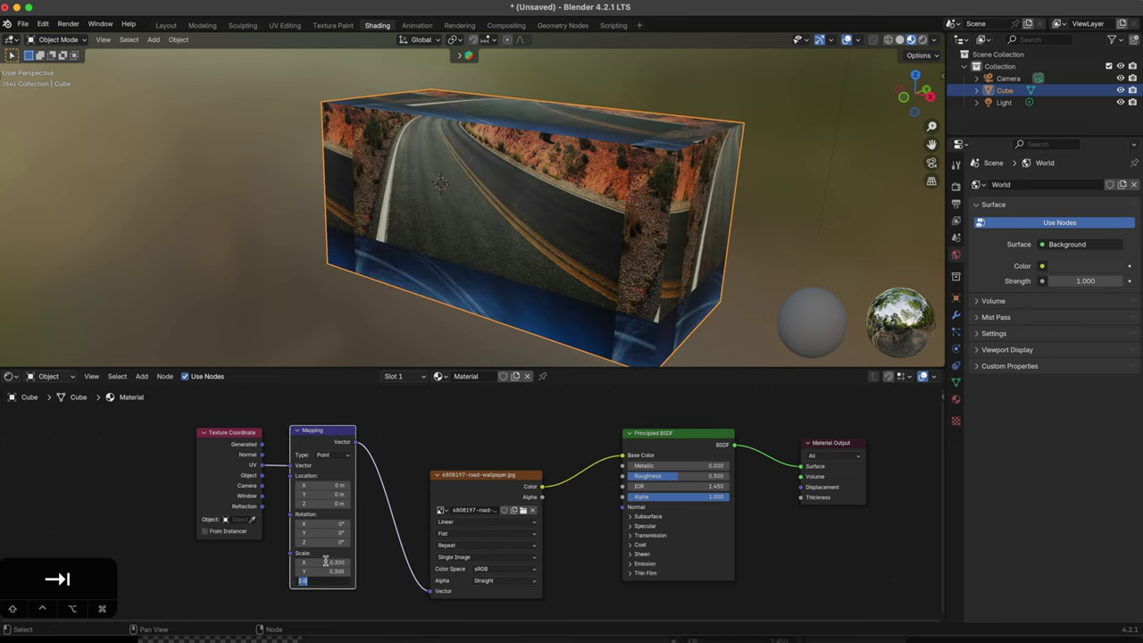
text(.3)
key(Return)
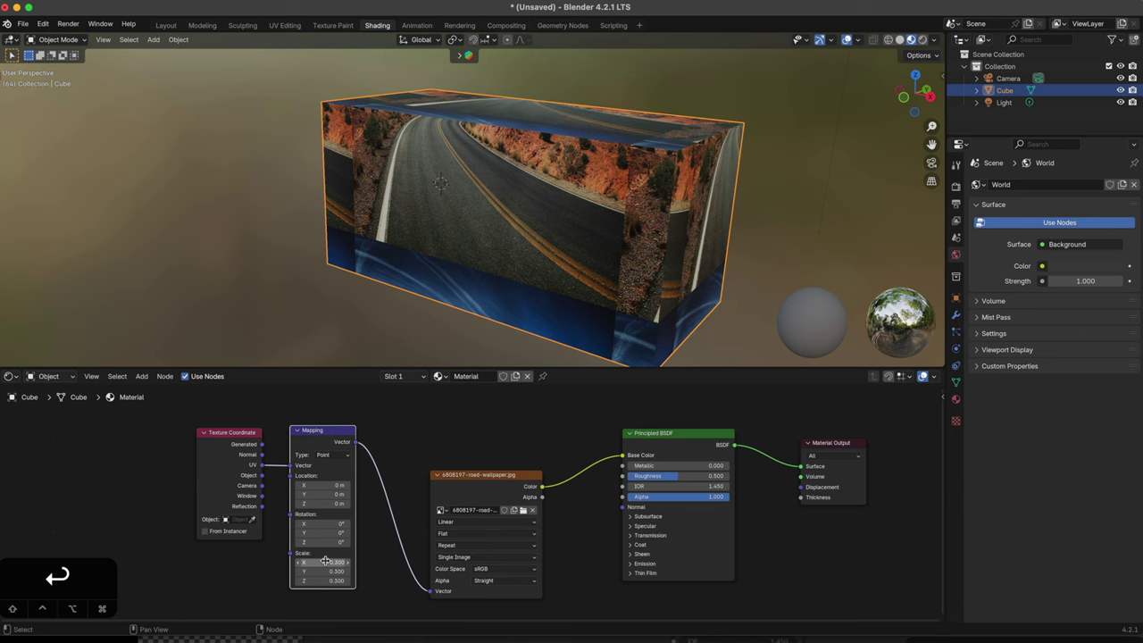
Step: Set the Mapping node's X, Y and Z scale to 3 so the road texture repeats more densely
click(325, 561)
text(3)
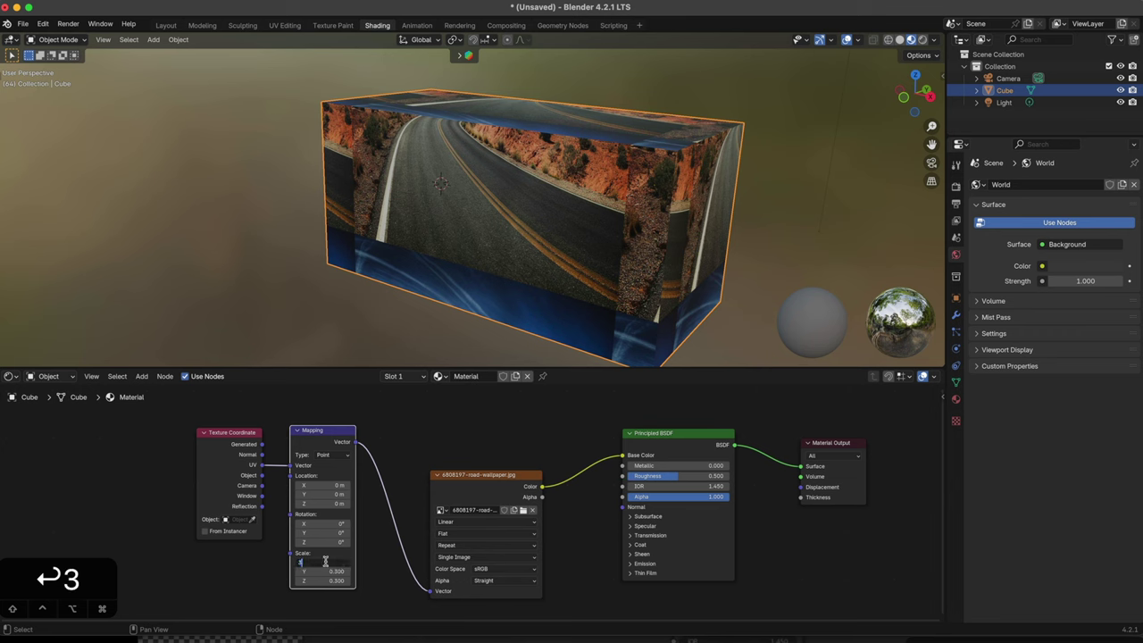
key(Tab)
text(3)
key(Tab)
text(3)
key(Return)
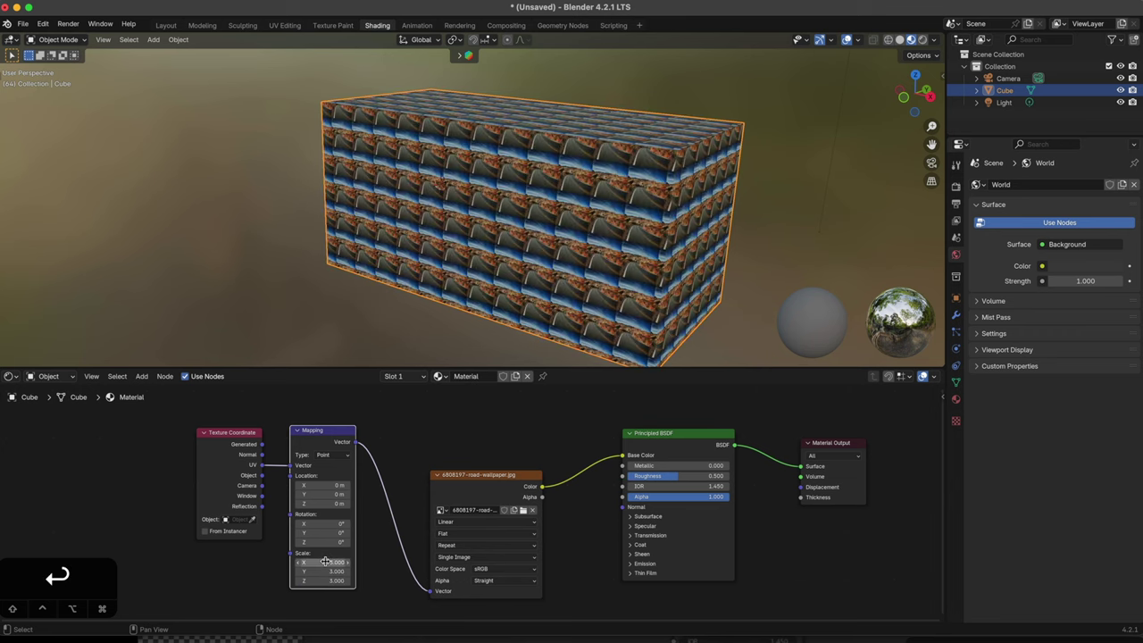